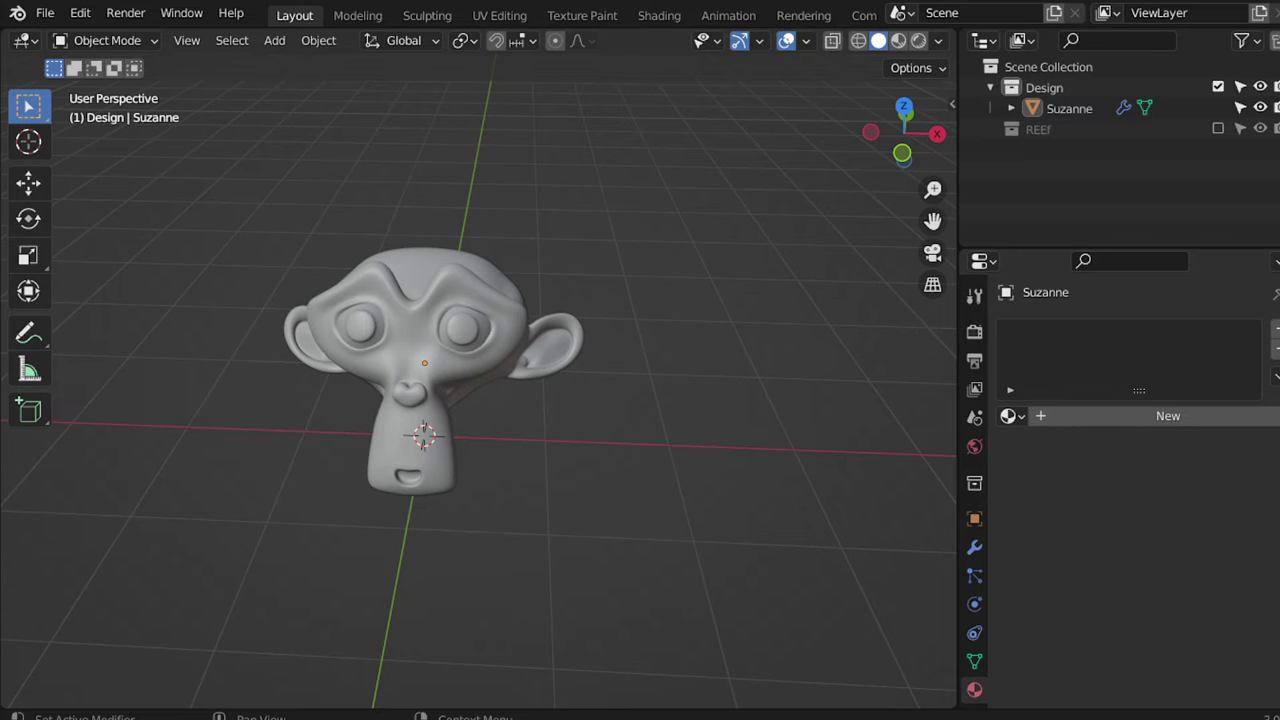
Give Suzanne a new material named 'gold'.
click(490, 365)
click(1095, 416)
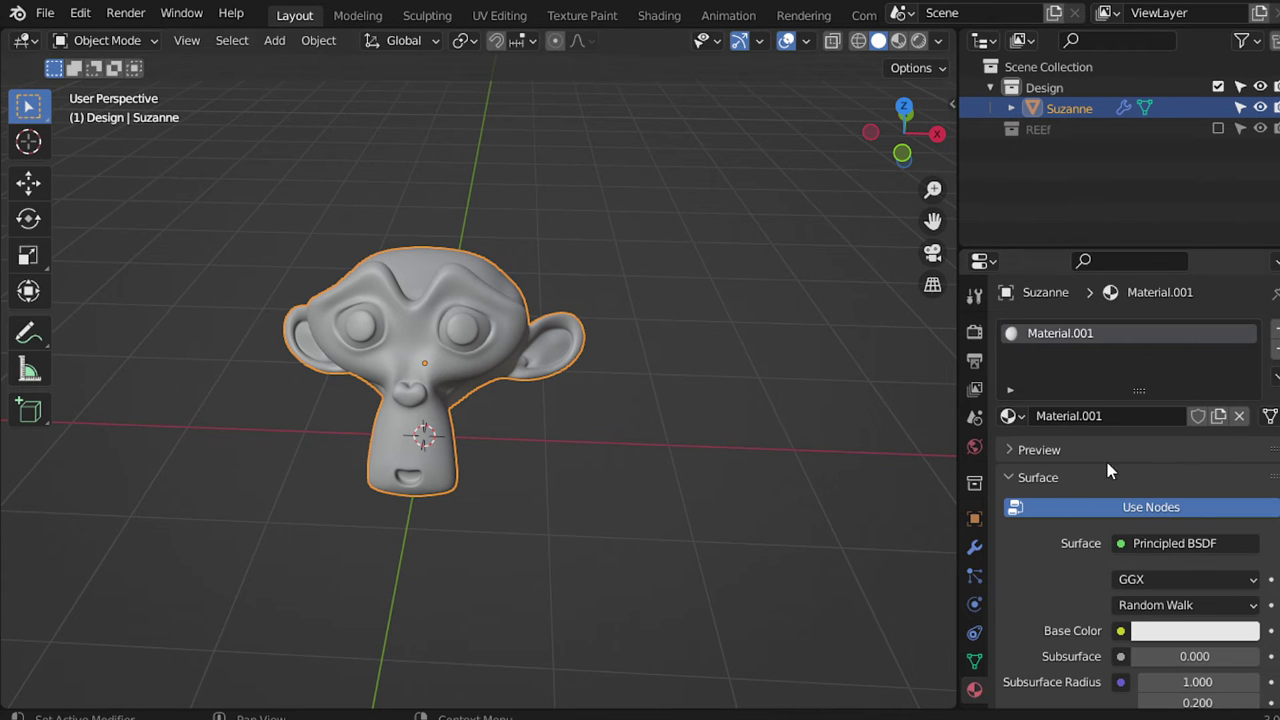
click(1080, 416)
text(g)
key(BackSpace)
text(old)
key(Return)
Switch the gold material to simple settings and give it an orange base colour.
click(1160, 509)
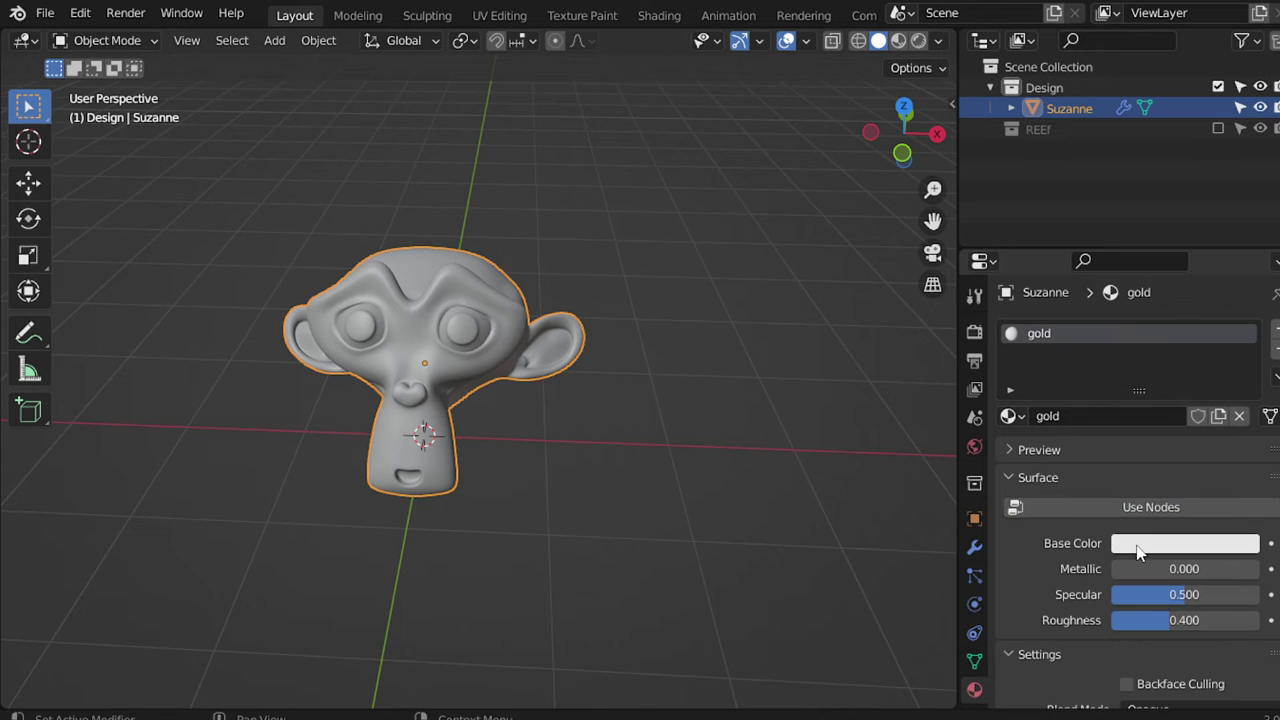
click(1170, 548)
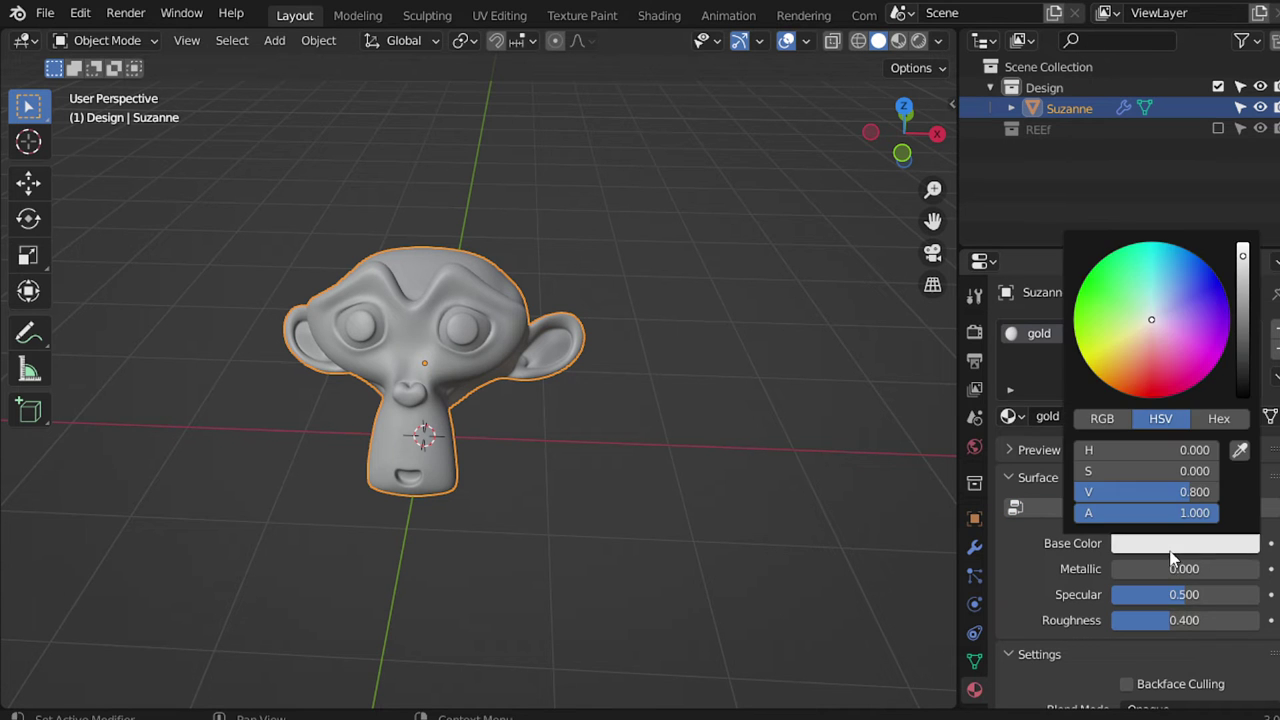
mouse_move(1135, 360)
mouse_down()
mouse_move(1122, 371)
mouse_move(1131, 386)
mouse_up()
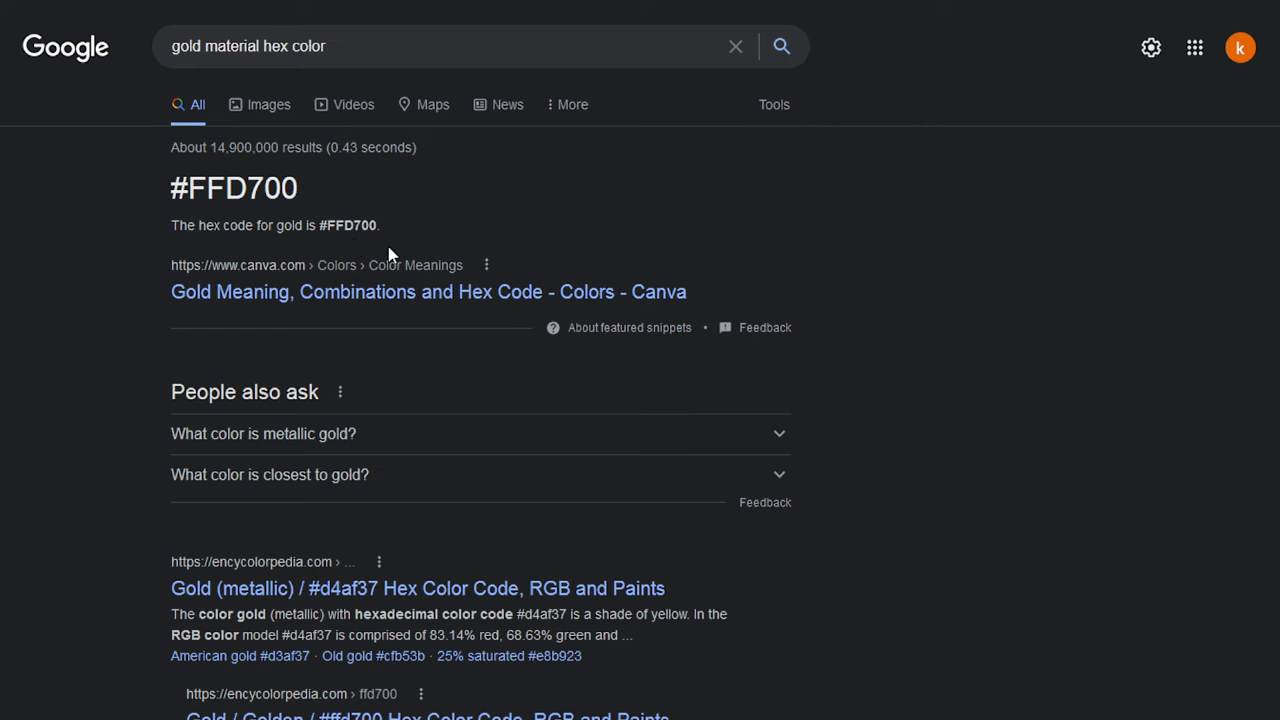
Select the gold hex code FFD700 in the featured search snippet.
double_click(241, 188)
key(ctrl+c)
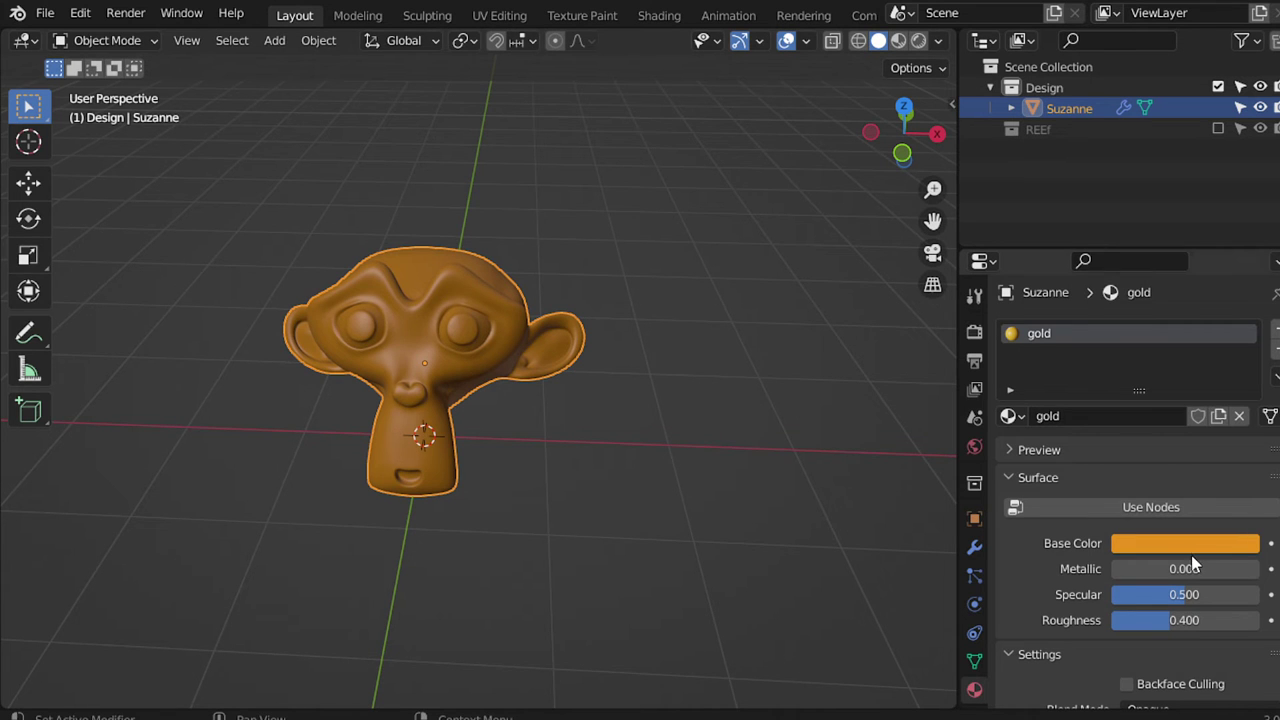
Set the gold material's base colour to hex FFD700.
click(1190, 545)
click(1198, 423)
click(1198, 448)
key(ctrl+v)
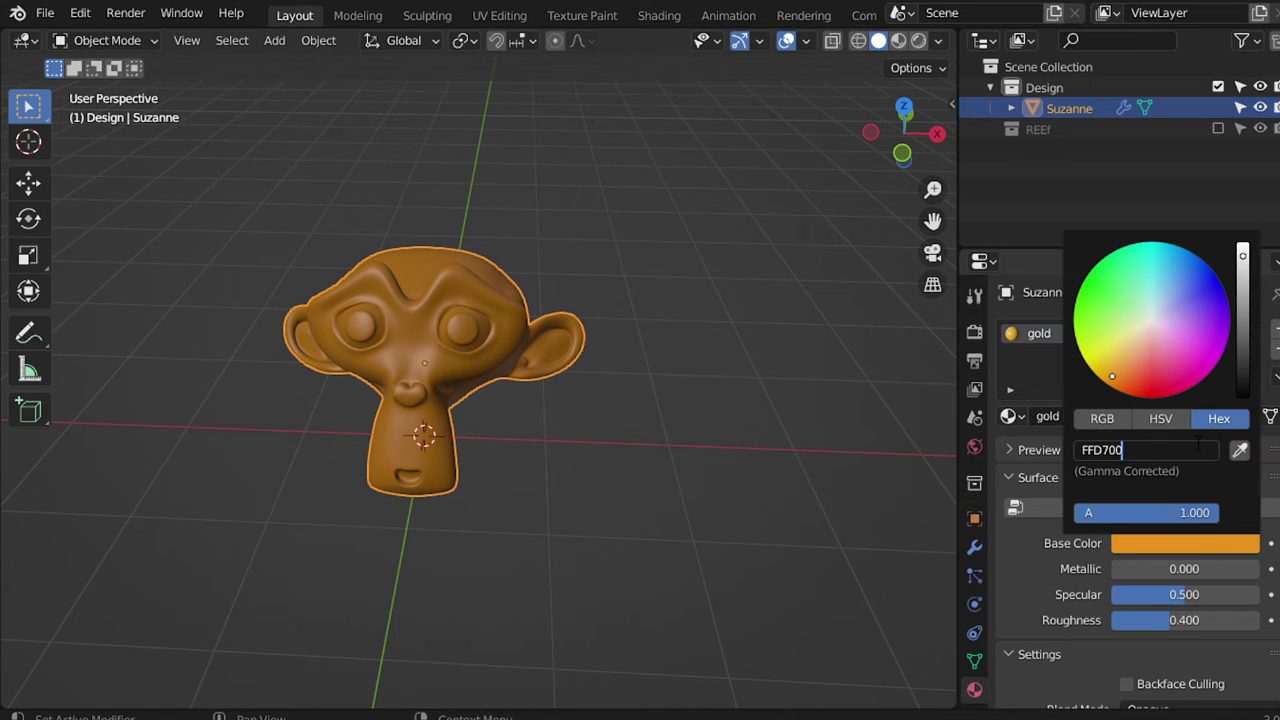
key(Return)
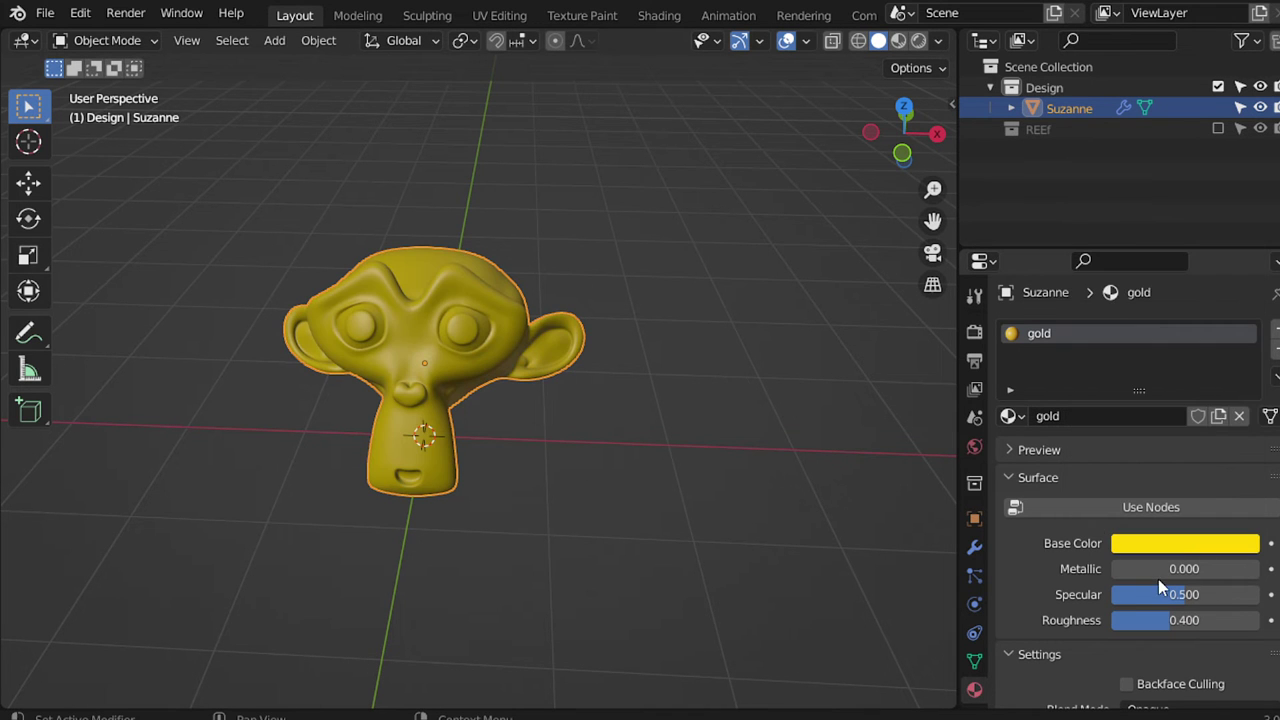
Make the gold material fully metallic with Specular 0.11 and Roughness 0.15.
drag(1157, 568, 1260, 568)
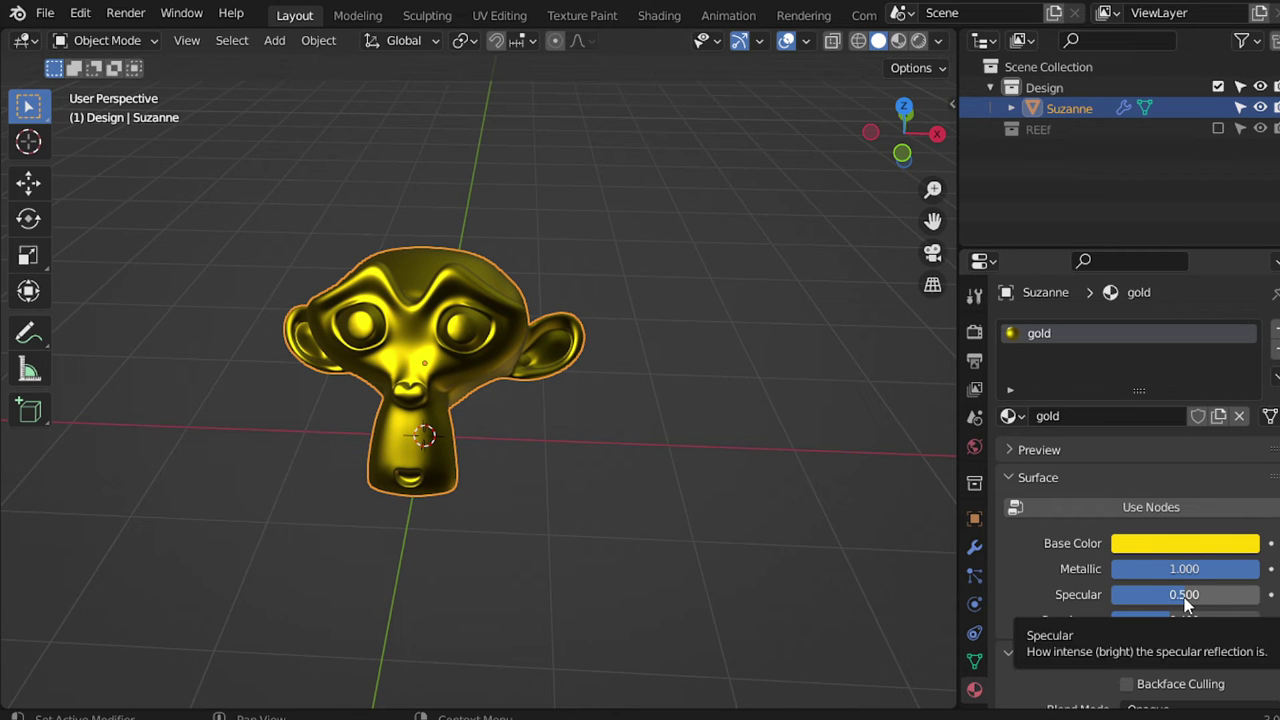
drag(1184, 594, 1179, 594)
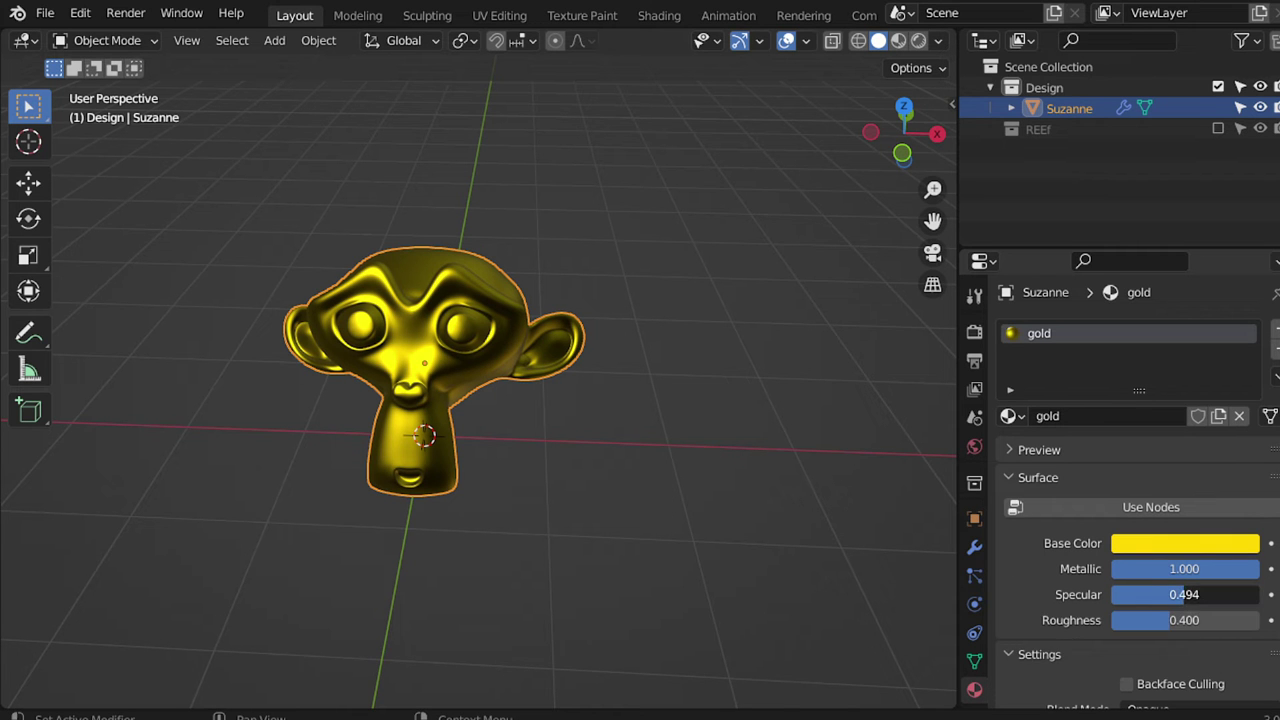
click(1182, 594)
text(.11)
key(Return)
click(1168, 620)
text(.15)
key(Return)
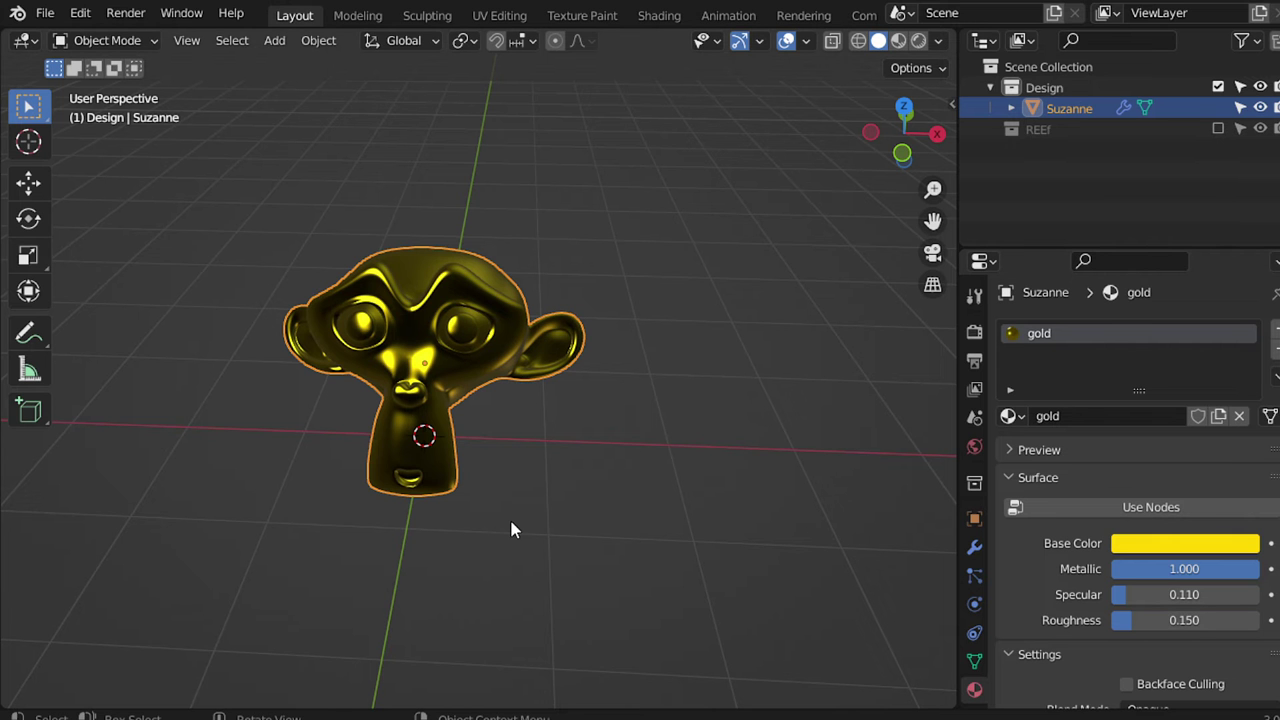
mouse_move(727, 457)
middle_down()
mouse_move(560, 457)
mouse_move(801, 423)
middle_up()
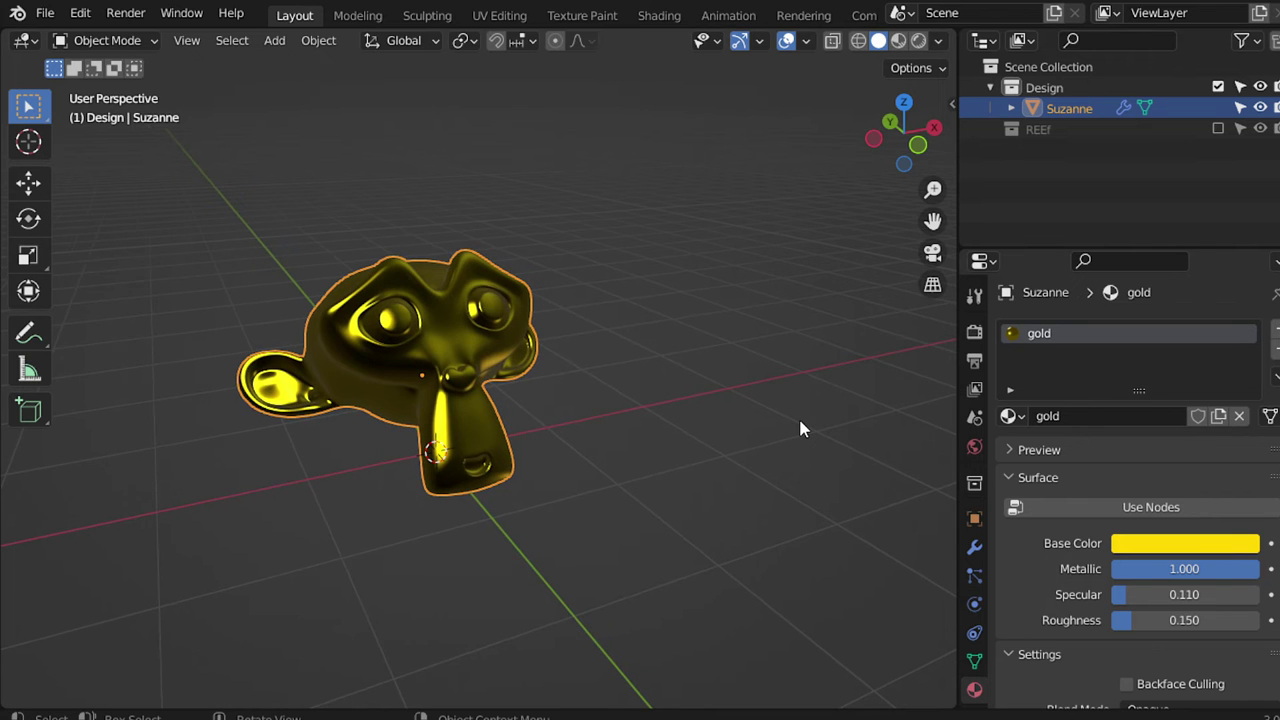
In front view, add an area light and tilt it toward the monkey.
key(KP_1)
scroll(614, 377, down, 3)
middle_drag(656, 420, 647, 301)
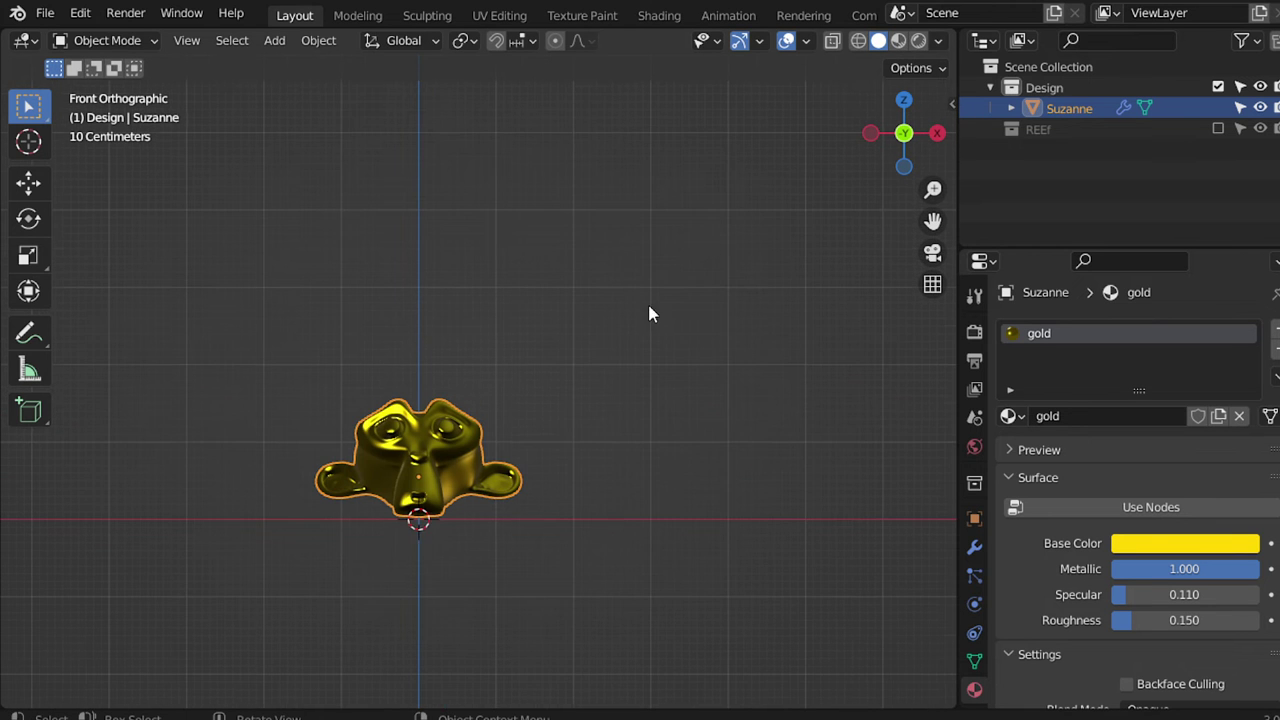
key(shift+a)
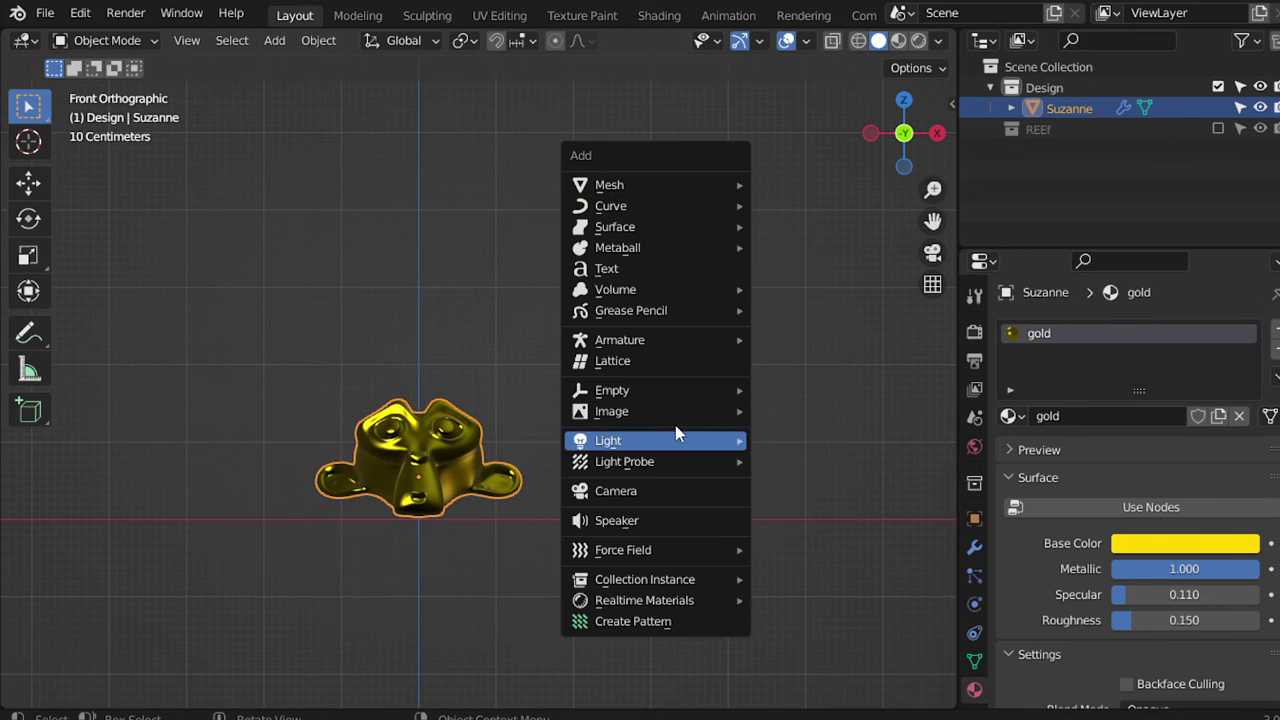
mouse_move(656, 440)
click(798, 508)
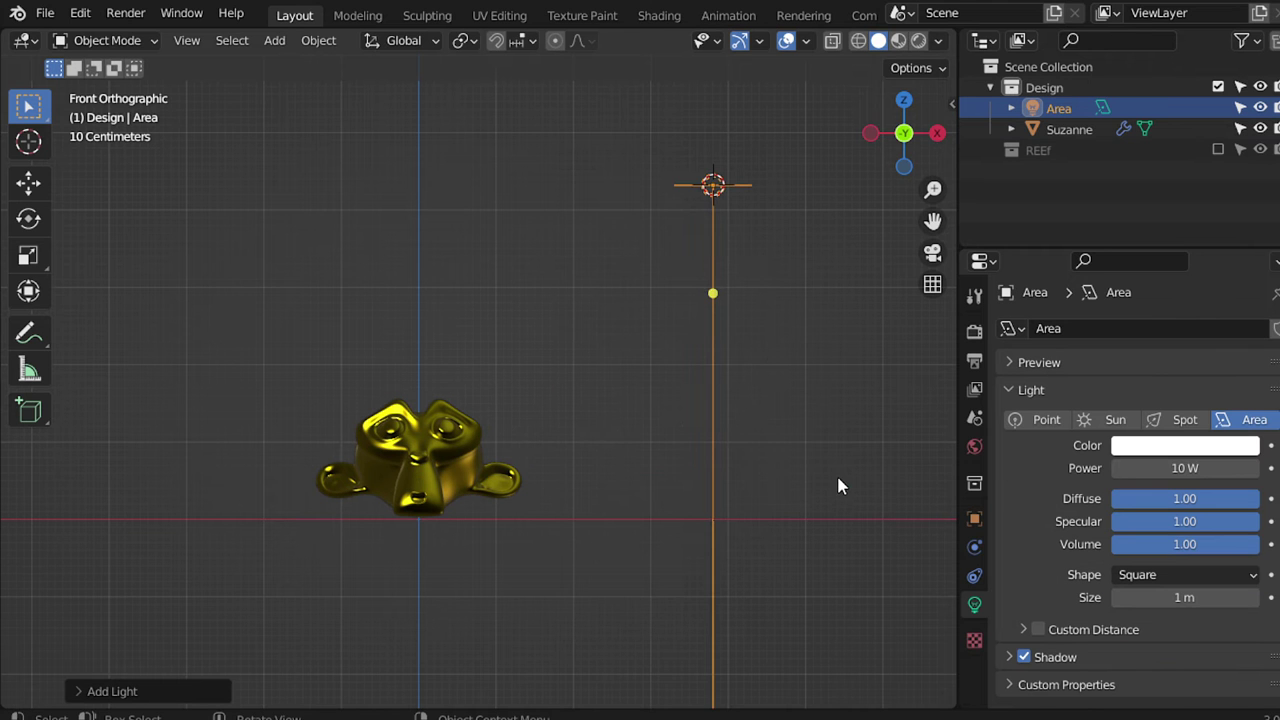
key(r)
click(609, 456)
Give the area light 500 W power, a faint pink FFF0EF tint and 3 m size.
click(1141, 466)
text(500)
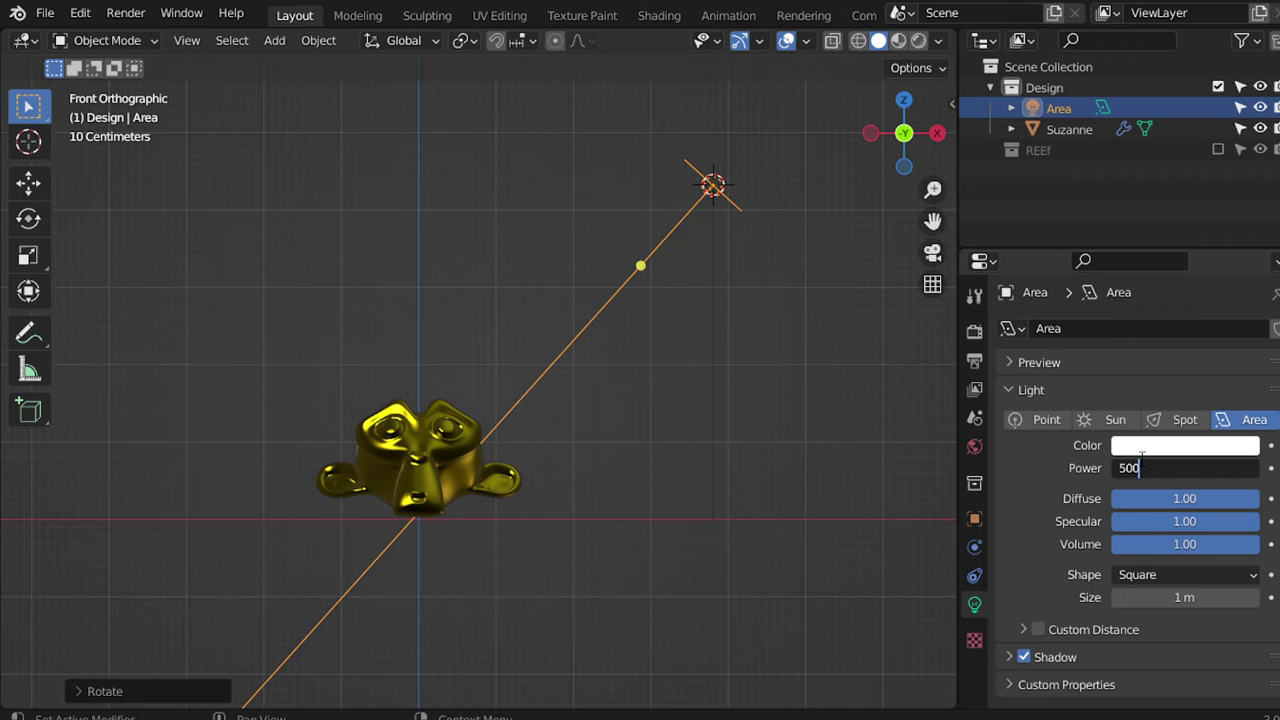
key(Return)
click(1146, 446)
drag(1149, 252, 1151, 247)
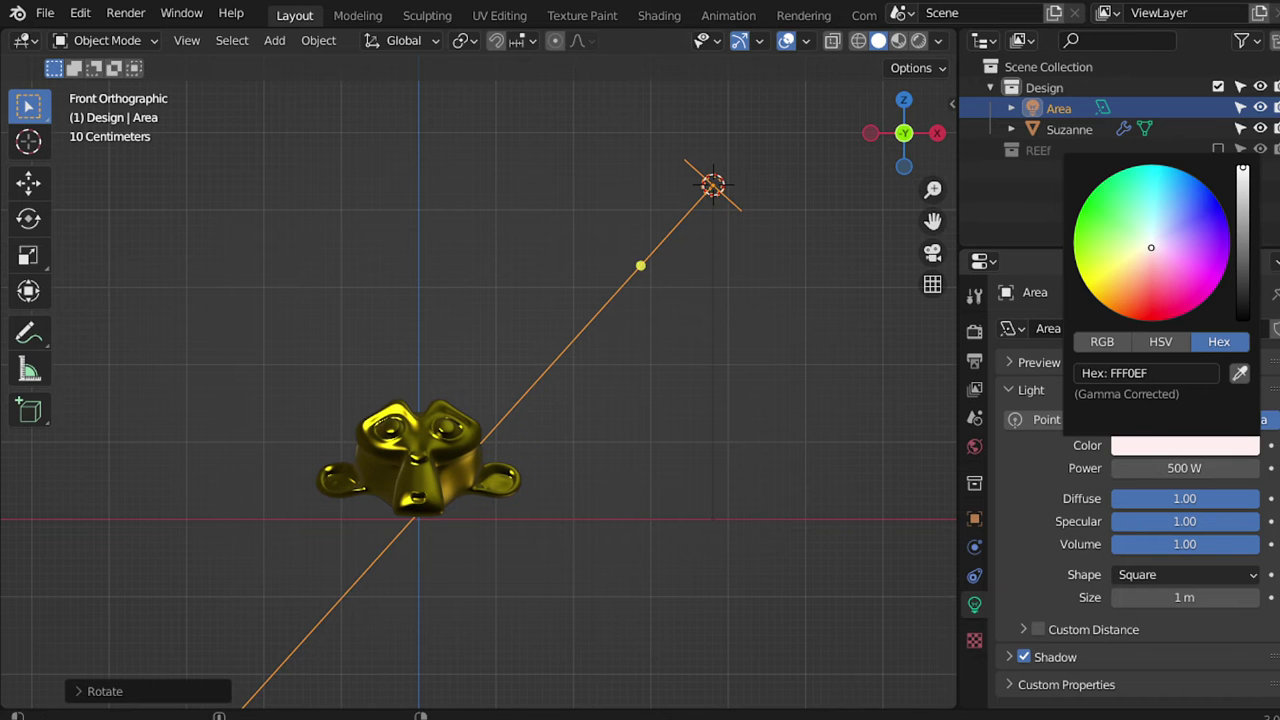
drag(1163, 597, 1165, 600)
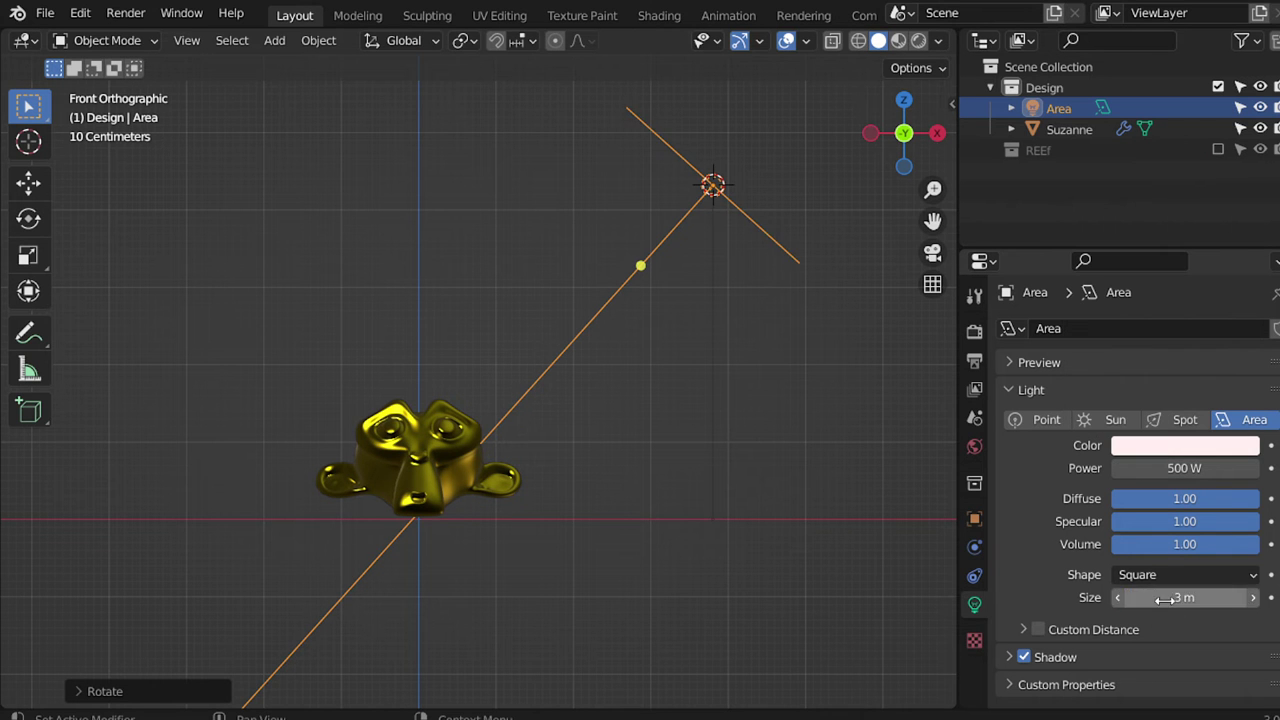
mouse_move(546, 466)
middle_down()
mouse_move(523, 466)
mouse_move(470, 428)
middle_up()
Duplicate the gold monkey along X, placing one copy right and one left.
click(470, 428)
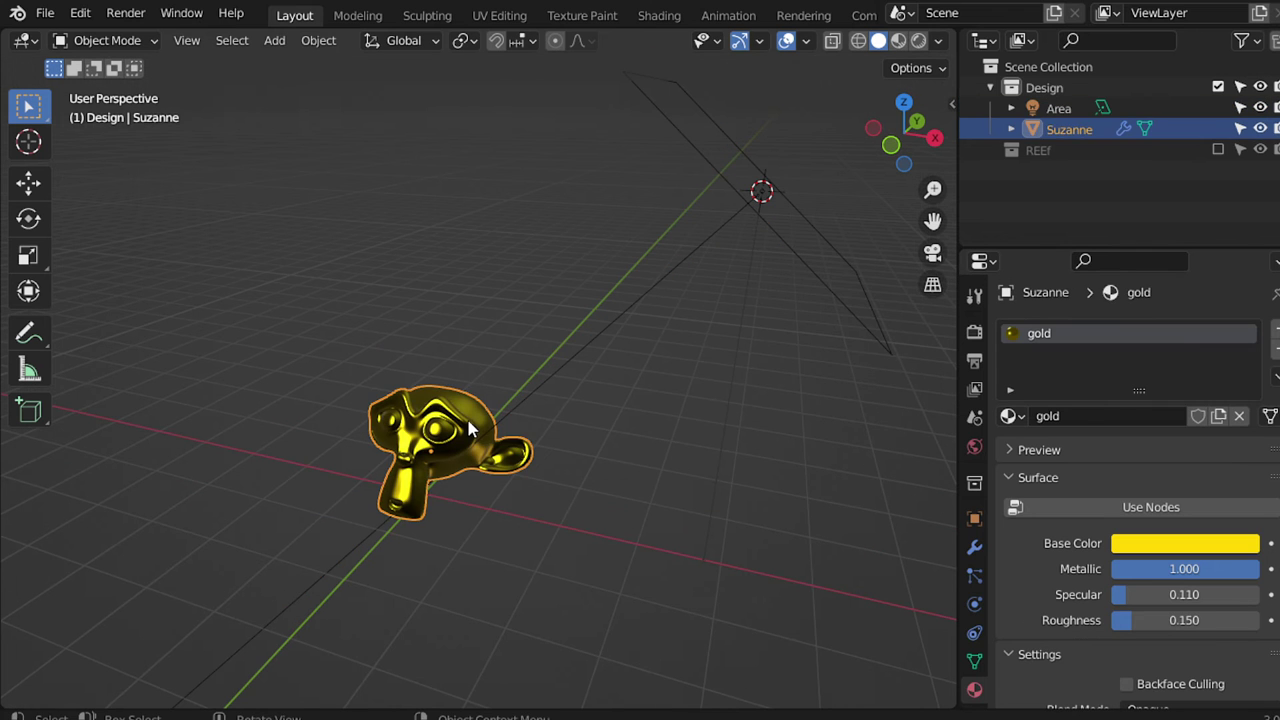
key(shift+d)
key(x)
click(655, 480)
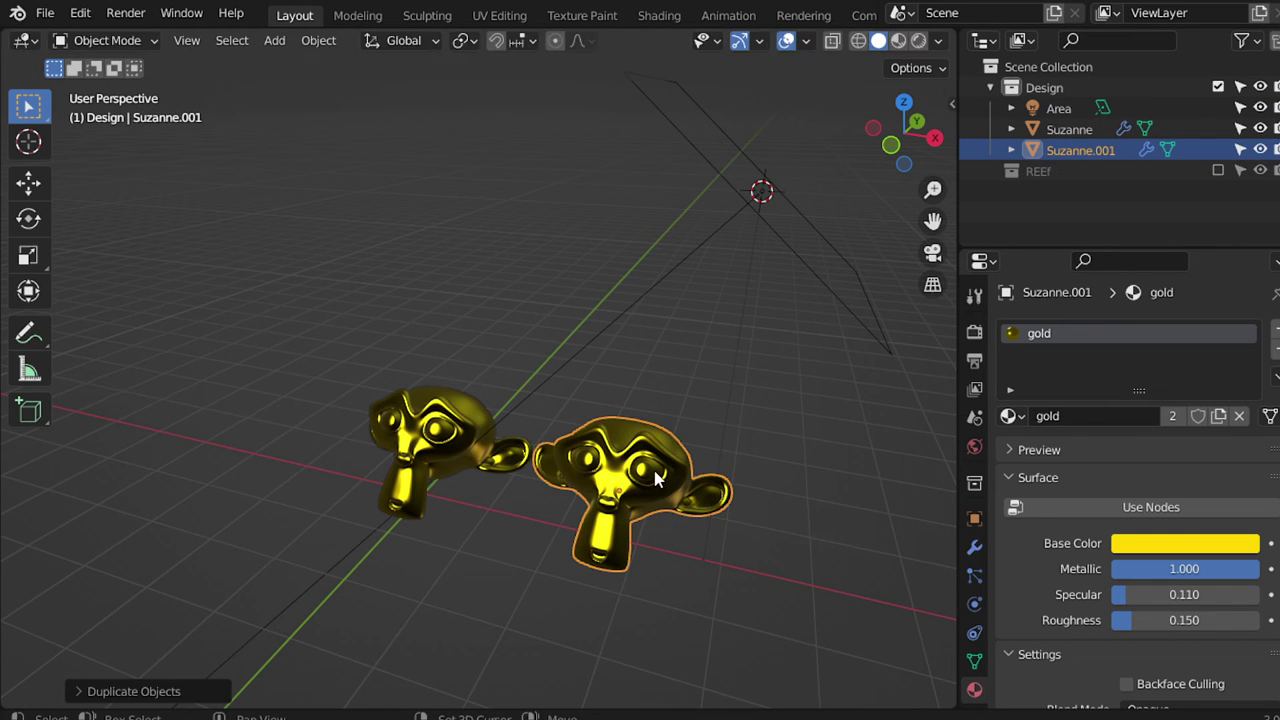
key(shift+d)
key(x)
click(651, 480)
middle_drag(651, 480, 583, 418)
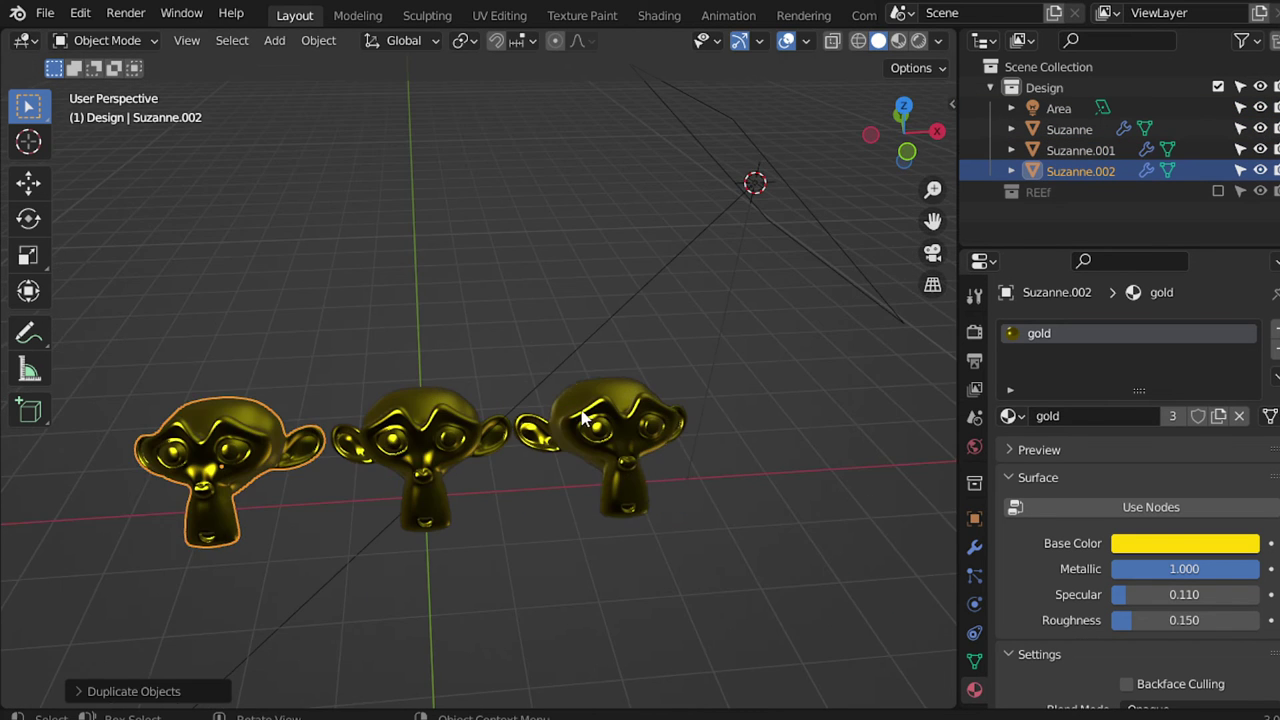
Give the right monkey its own single-user material named 'silver'.
click(583, 418)
click(1172, 416)
click(1118, 416)
text(silver)
key(Return)
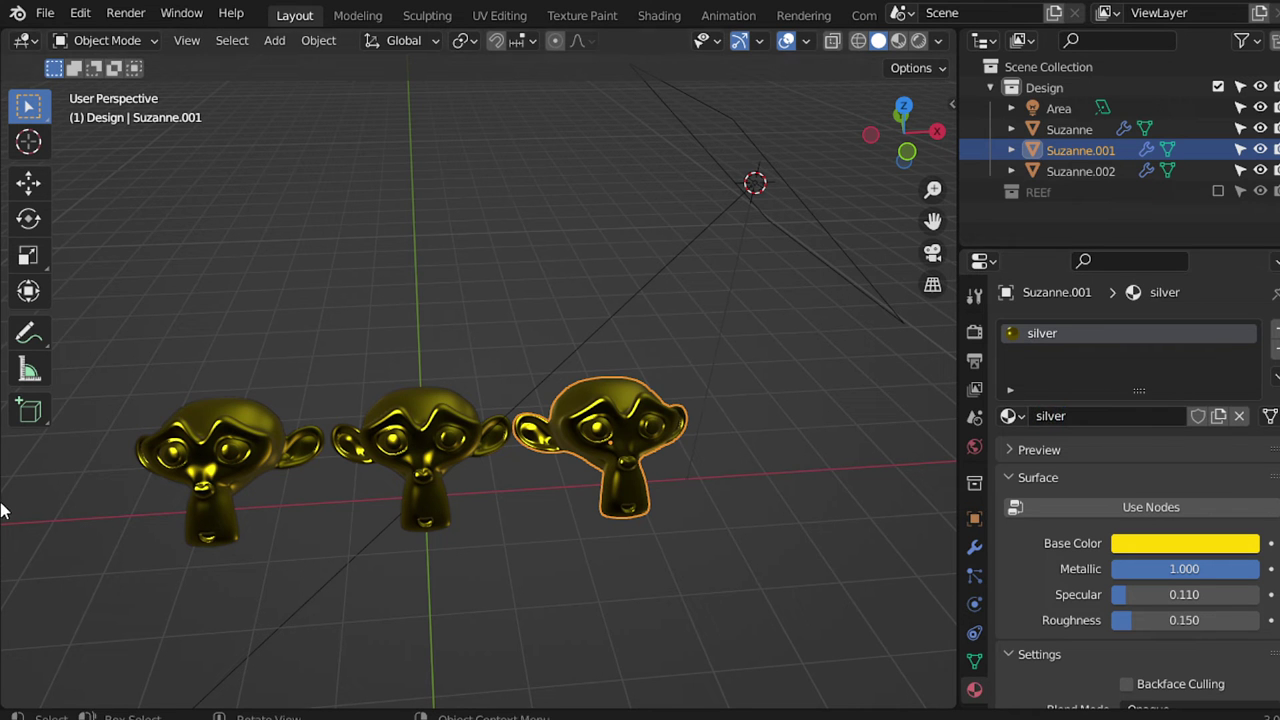
Give the left monkey its own single-user material named 'bronze'.
click(274, 448)
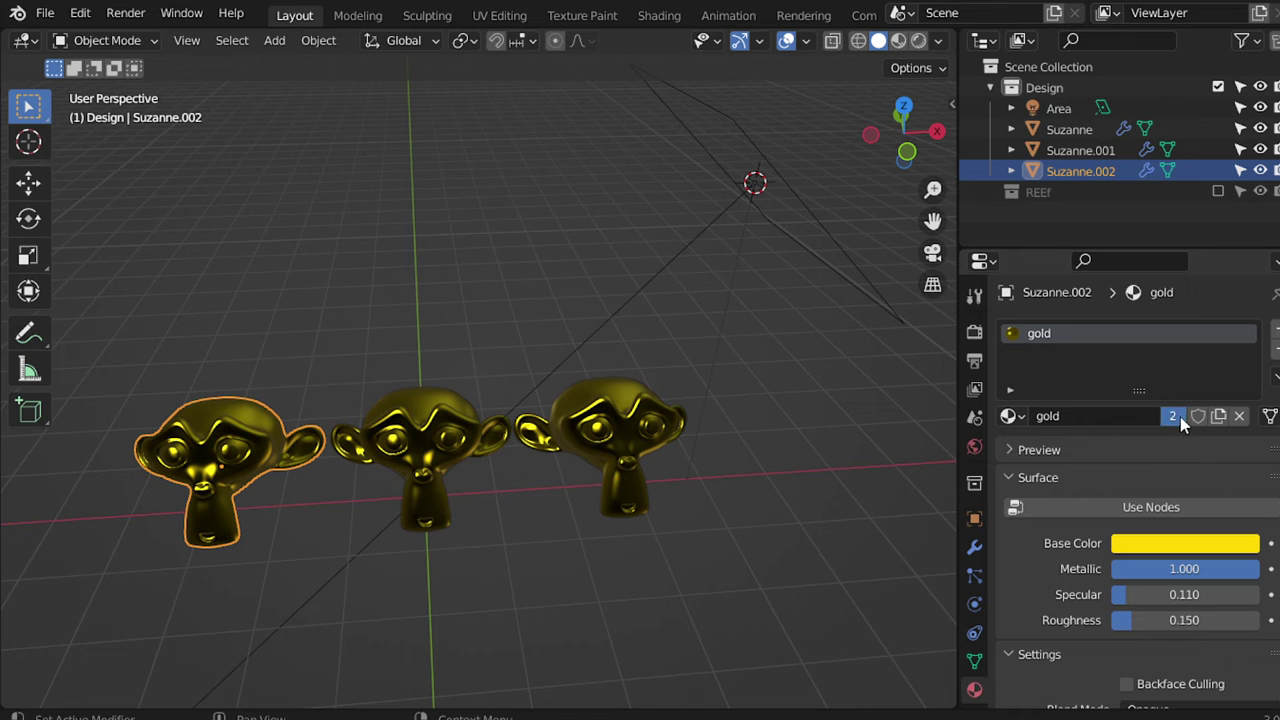
click(1182, 420)
click(1097, 418)
text(bronze)
key(Return)
Move the silver monkey further right along the X axis.
click(660, 413)
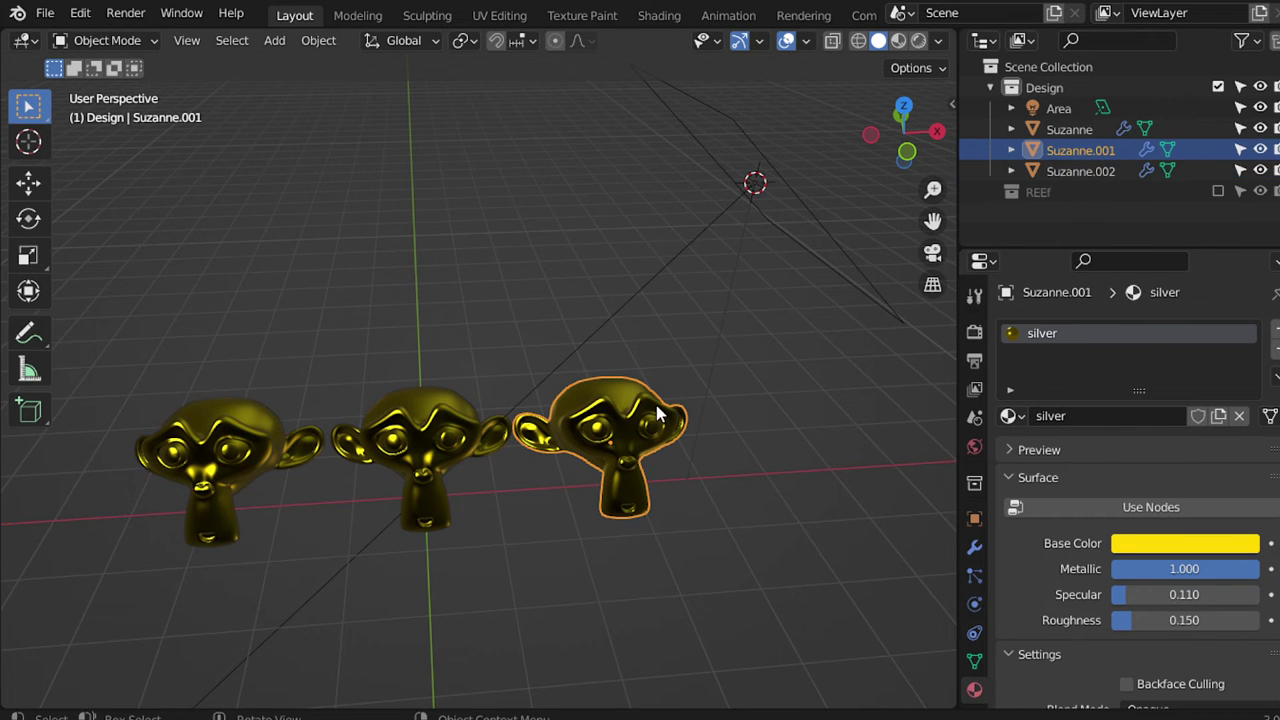
key(g)
key(x)
click(674, 408)
mouse_move(762, 395)
middle_down()
mouse_move(682, 471)
mouse_move(700, 560)
middle_up()
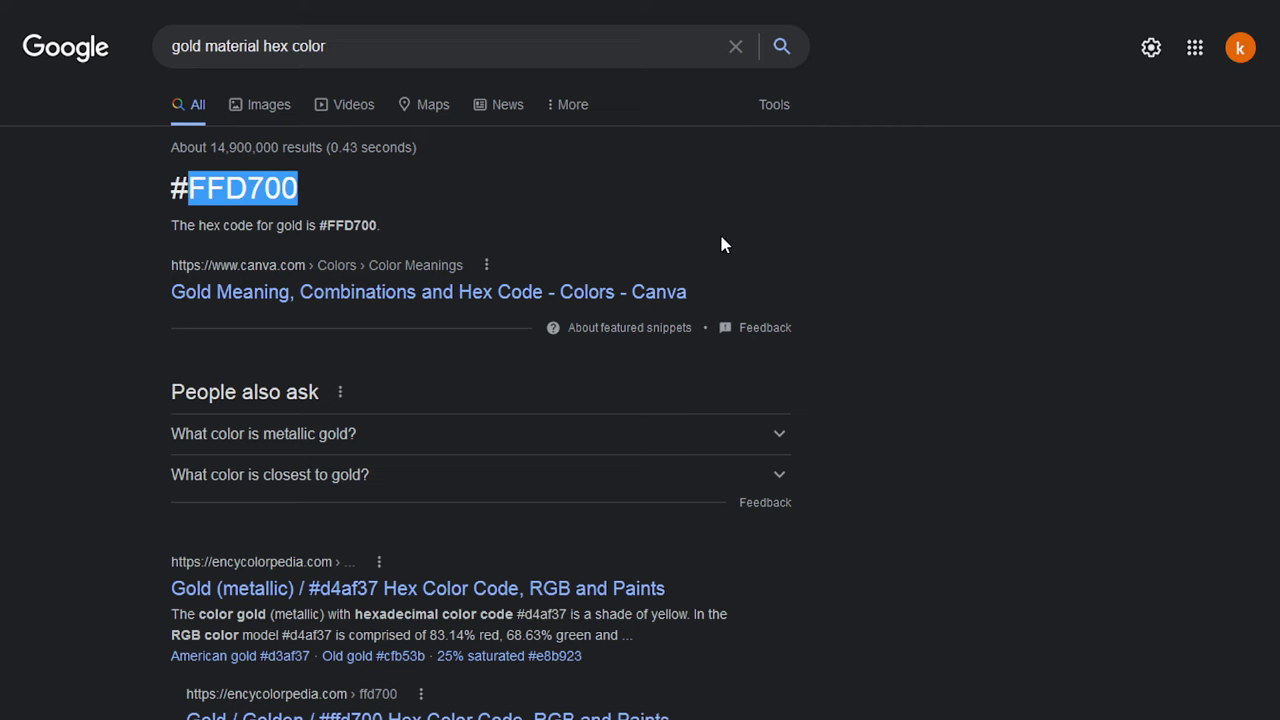
Select the silver hex code C0C0C0 in the search results.
double_click(246, 188)
key(ctrl+c)
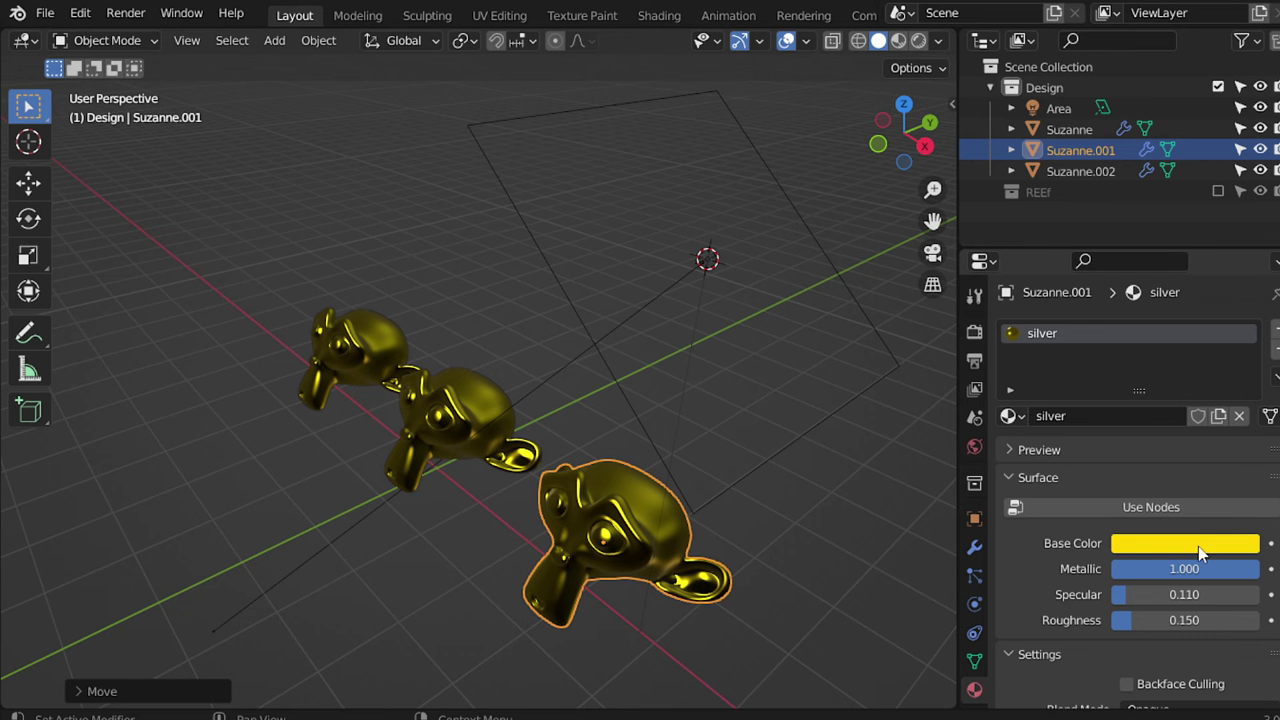
Set the silver material's base colour to hex C0C0C0.
click(1200, 545)
click(1140, 450)
key(ctrl+v)
key(Return)
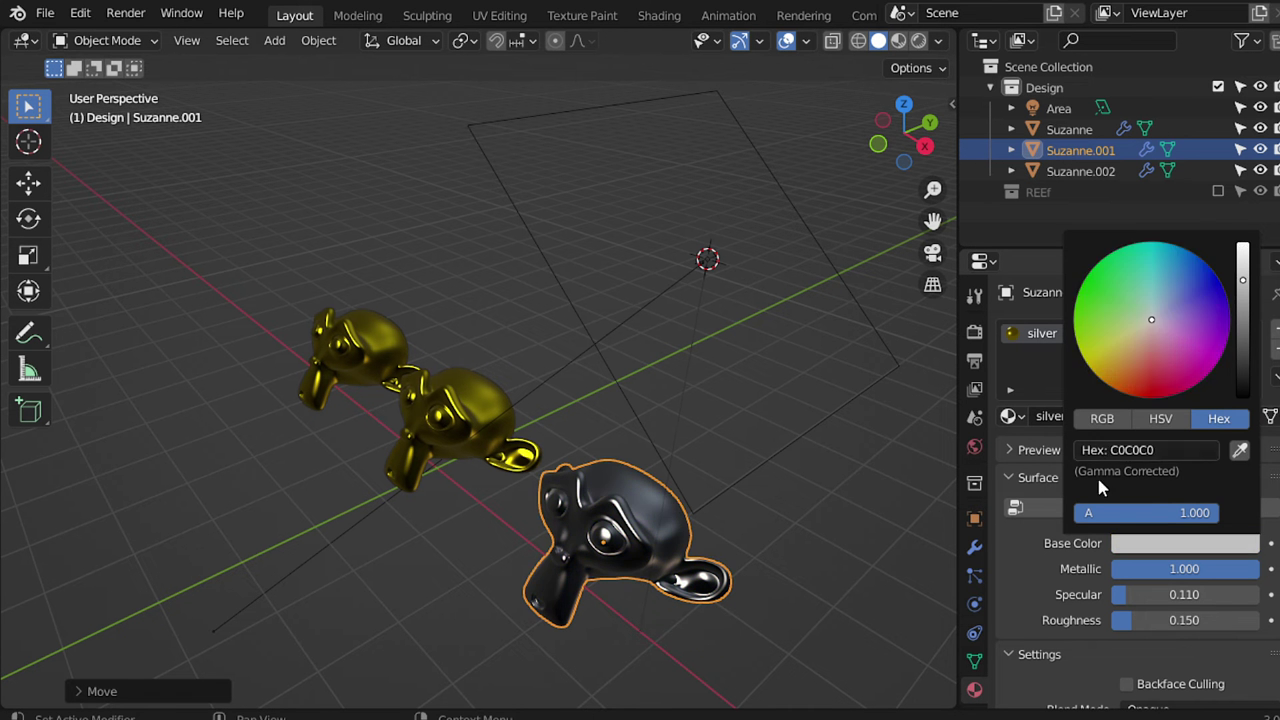
middle_drag(720, 461, 836, 438)
click(836, 438)
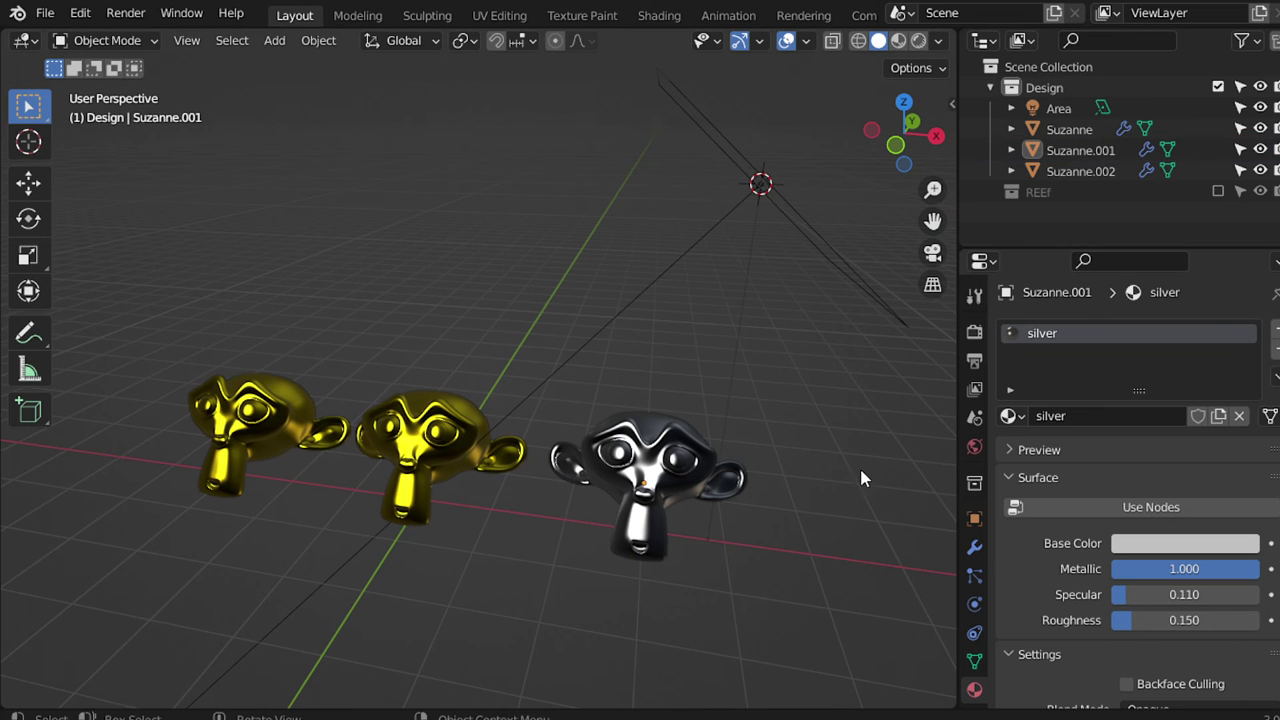
Set the silver material's Specular to 0.14 and Roughness to 0.1.
click(1174, 592)
key(BackSpace)
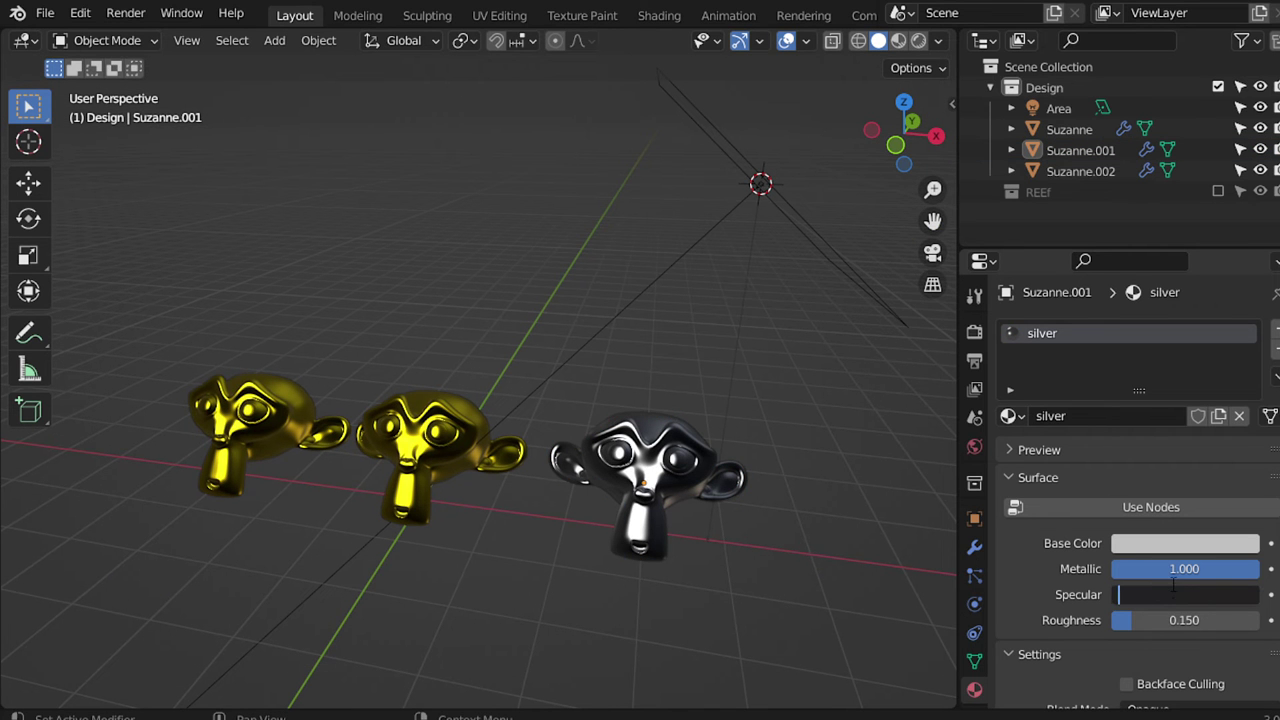
text(.14)
key(Return)
click(1177, 620)
key(BackSpace)
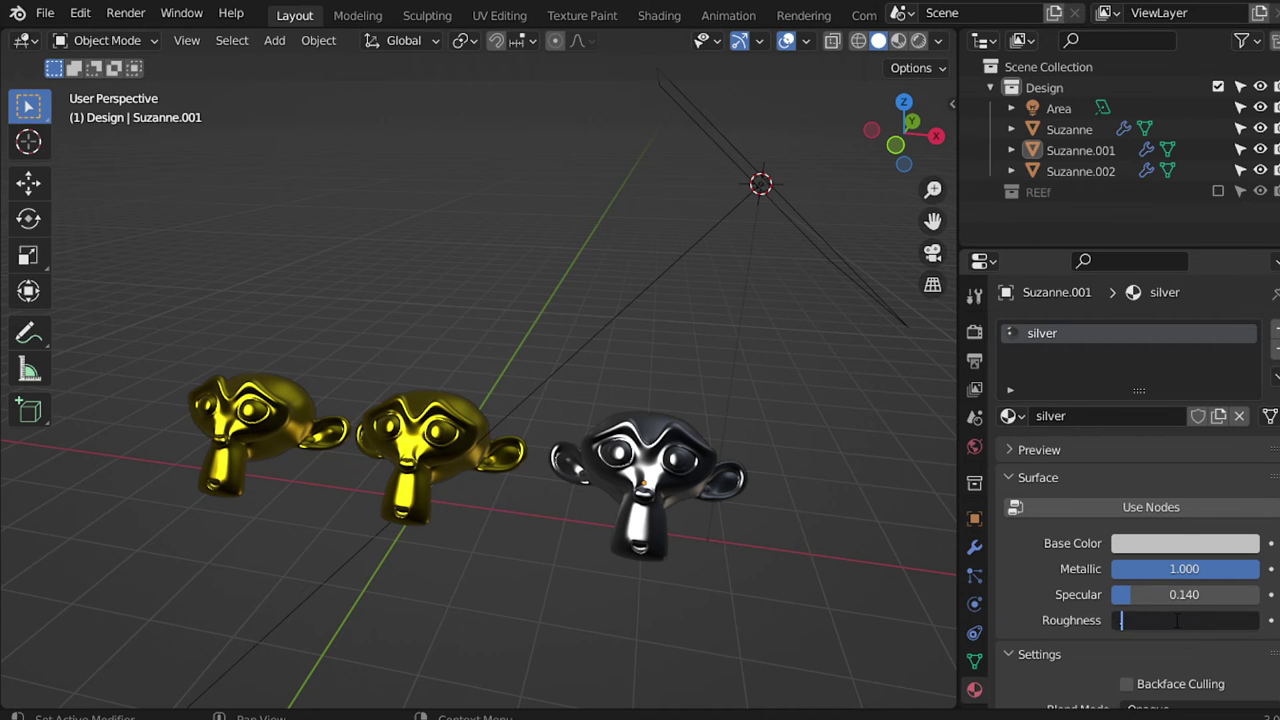
key(Return)
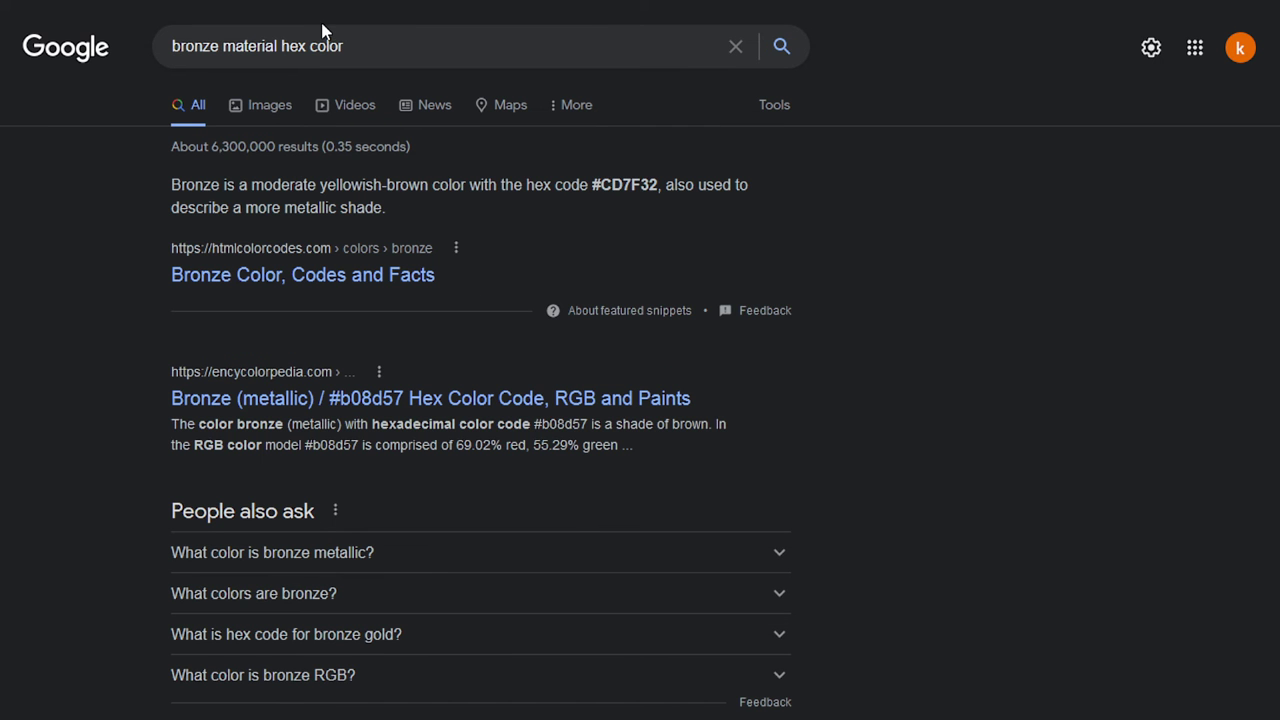
Scroll through the bronze results to read the codes #CD7F32 and #b08d57.
scroll(640, 400, down, 4)
scroll(640, 400, up, 3)
scroll(640, 400, down, 1)
scroll(543, 223, up, 1)
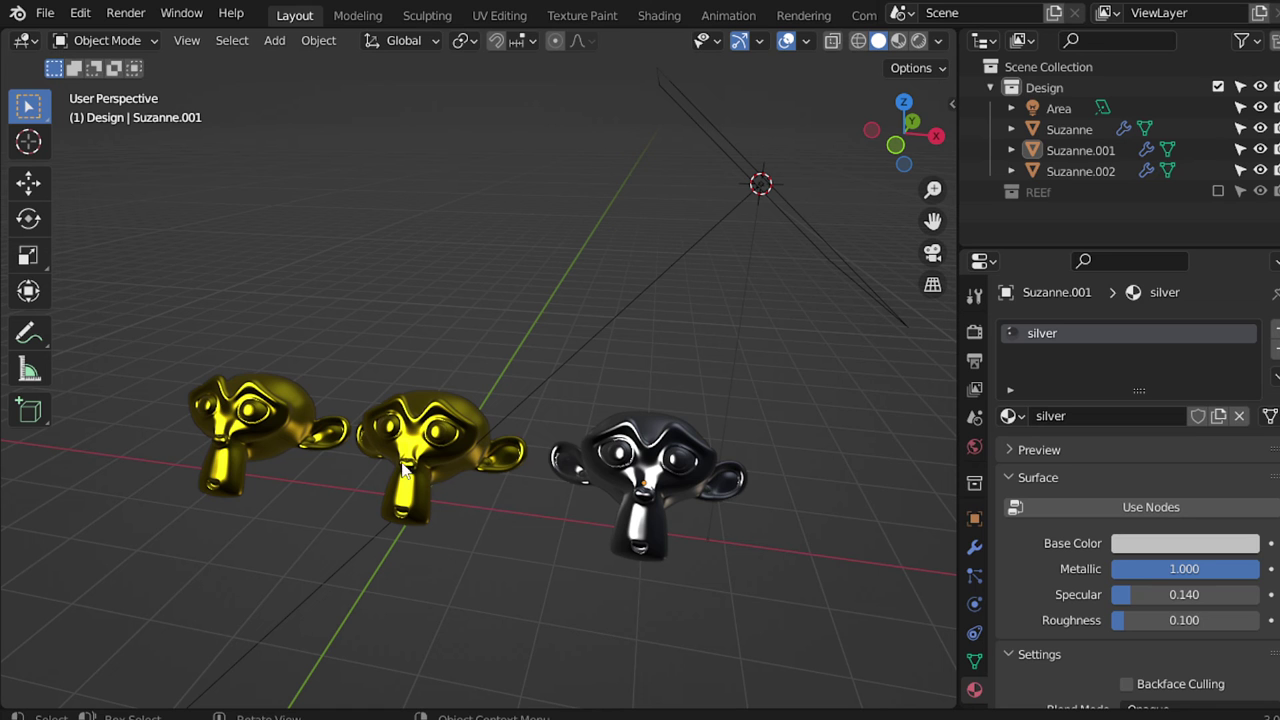
Enter a hex base colour for the left bronze monkey, then reopen the picker to erase the mistyped digits.
click(236, 403)
click(1180, 548)
click(1150, 452)
text(b0)
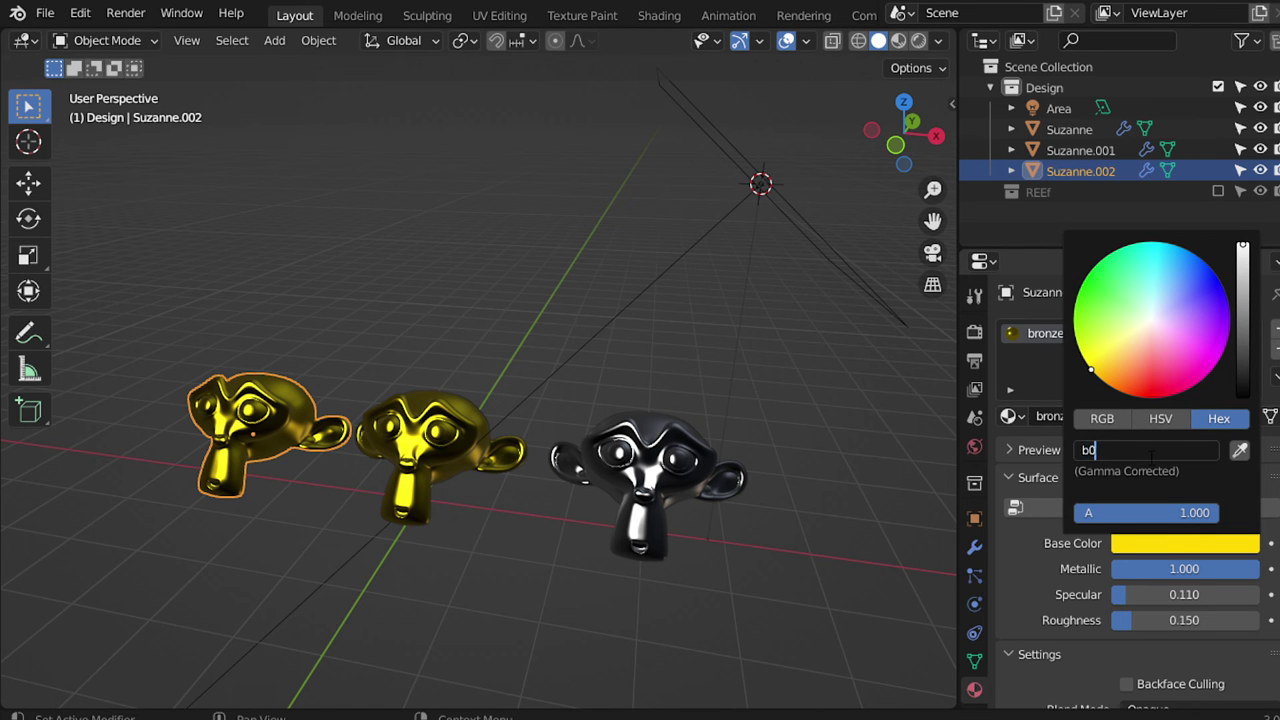
text(0887)
key(Return)
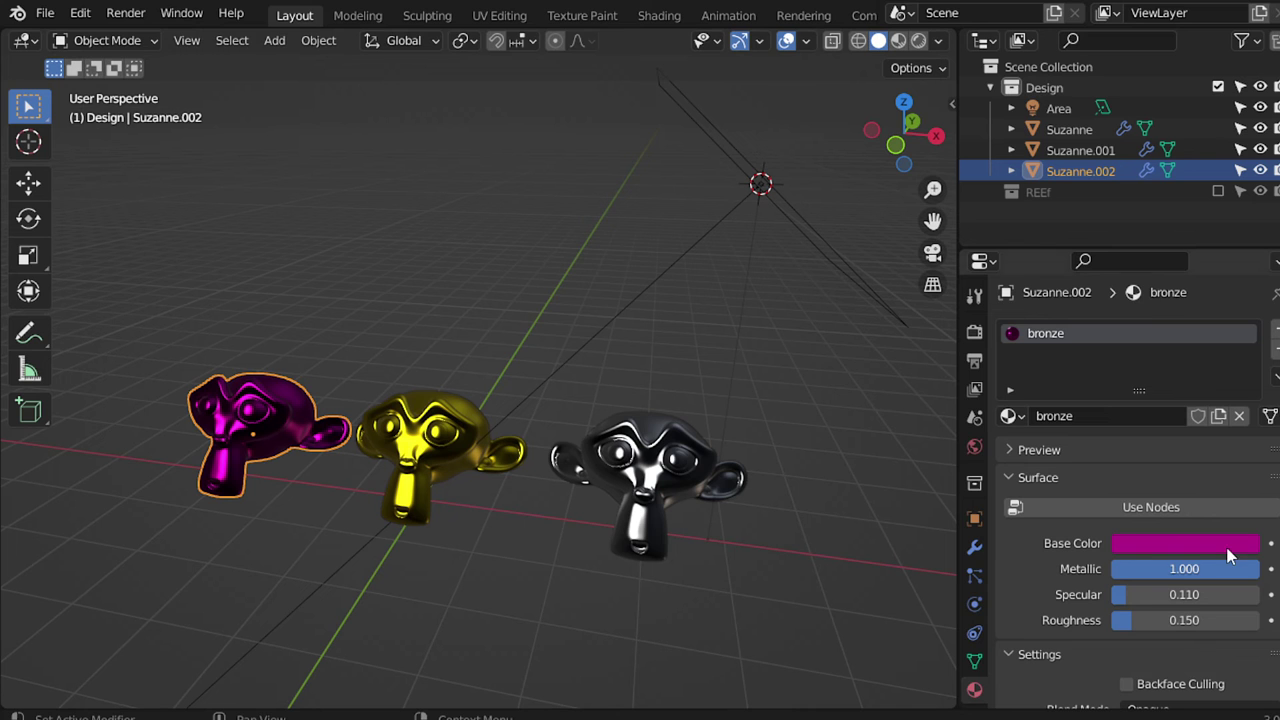
click(1198, 546)
click(1147, 451)
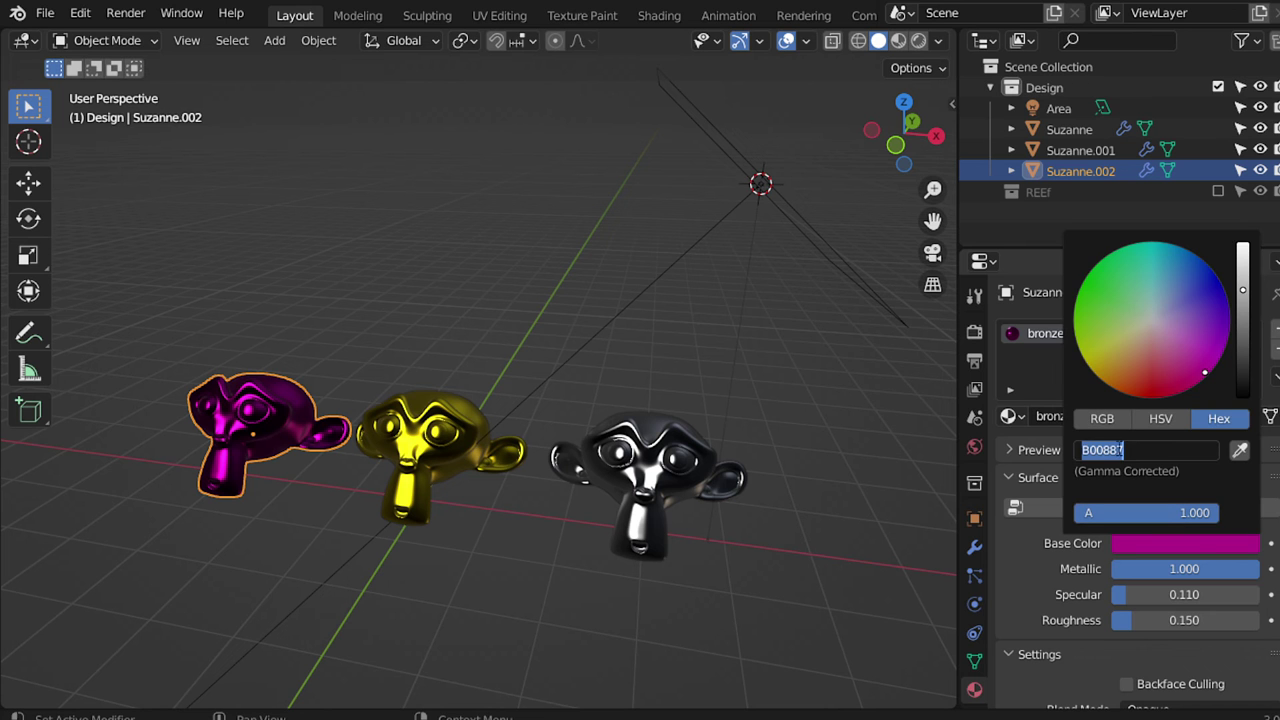
key(BackSpace)
key(BackSpace)
Apply the corrected bronze colour B08D57 and nudge the left monkey along X.
key(Return)
mouse_move(457, 489)
middle_down()
mouse_move(508, 513)
mouse_move(267, 457)
middle_up()
key(g)
key(x)
Adjust the middle monkey's gold base colour slightly to FFD00B.
click(381, 440)
click(420, 470)
click(1197, 548)
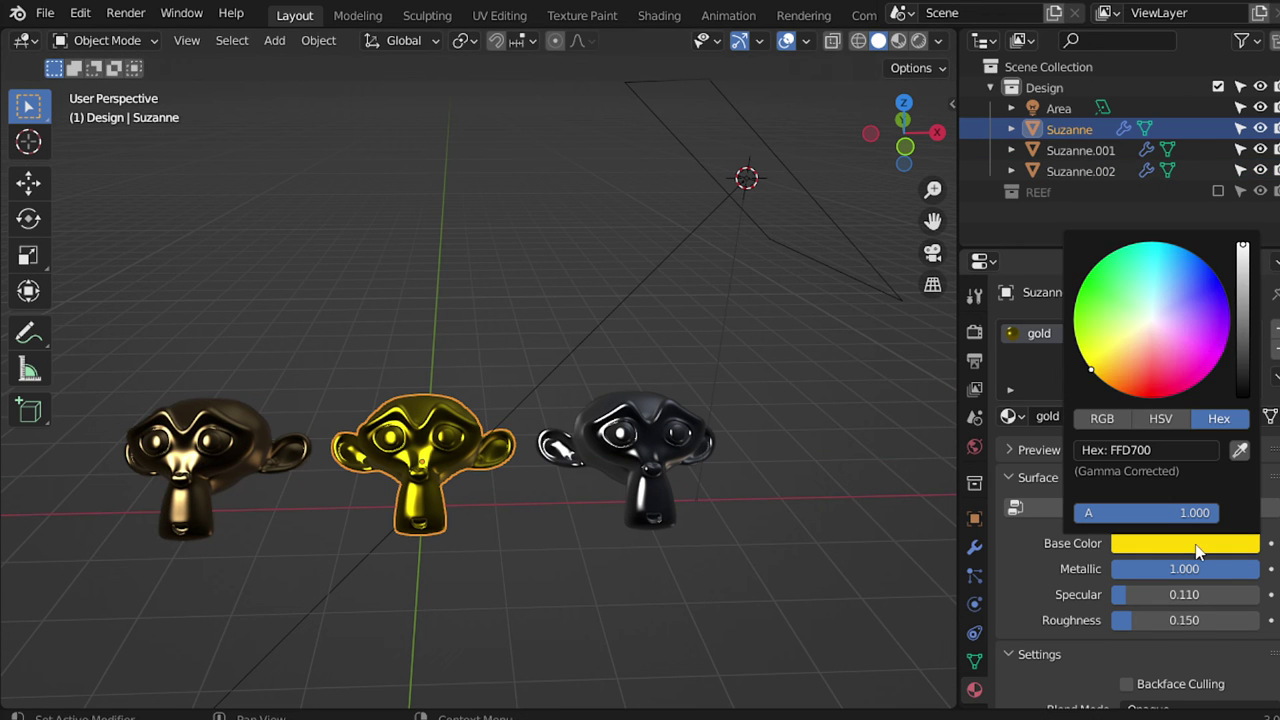
drag(1091, 369, 1101, 373)
Show the World settings and preview the scene in Rendered shading.
mouse_move(768, 360)
middle_down()
mouse_move(738, 390)
mouse_move(636, 393)
middle_up()
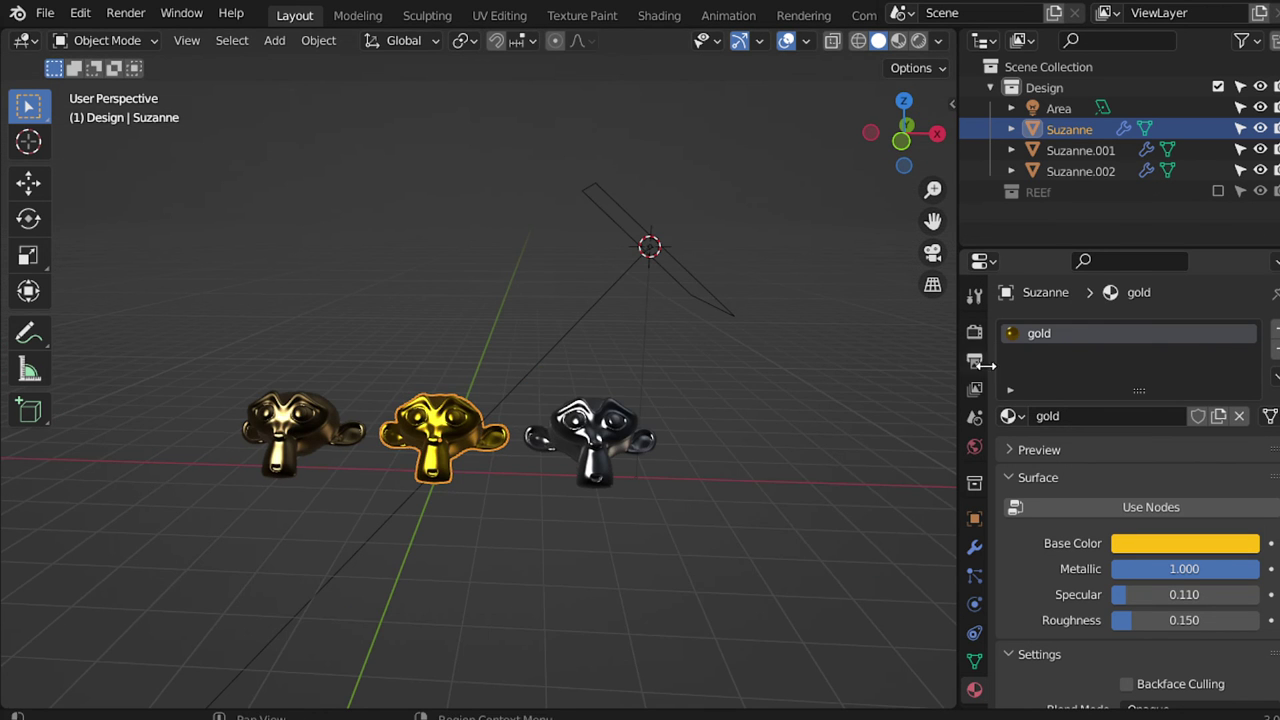
click(974, 446)
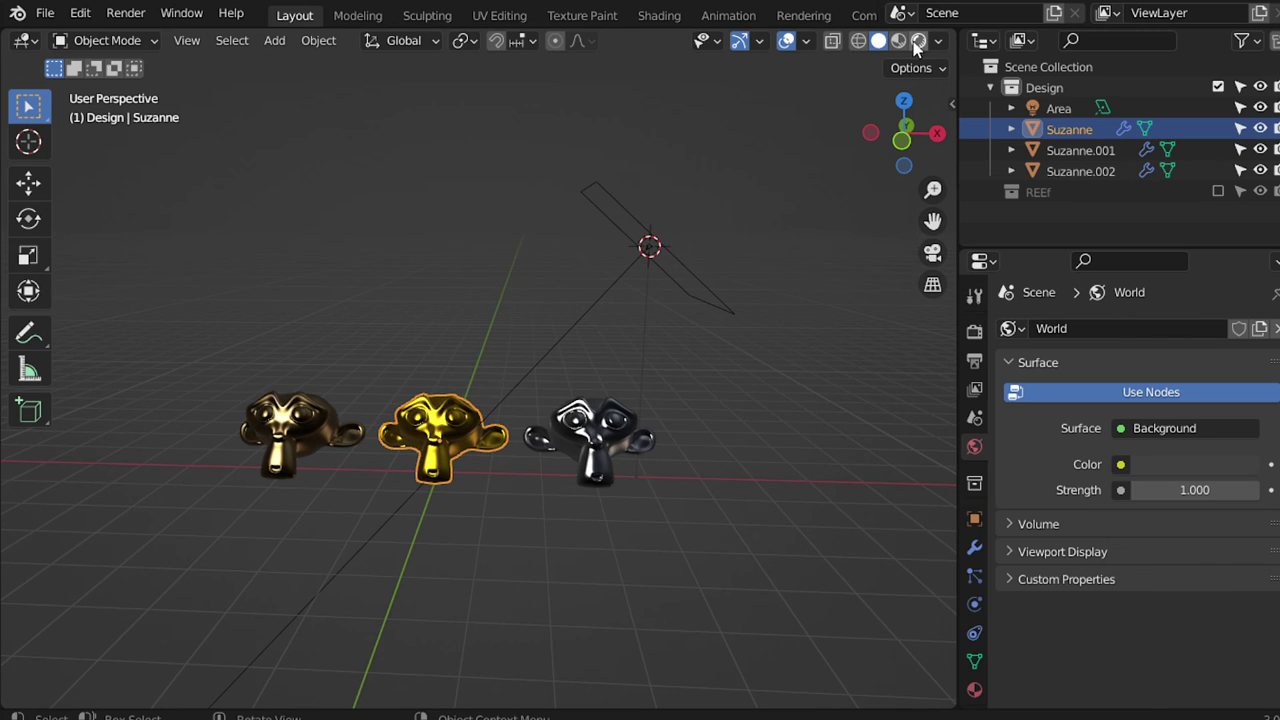
click(918, 40)
Set the Eevee render samples to 200 in Render Properties.
click(974, 330)
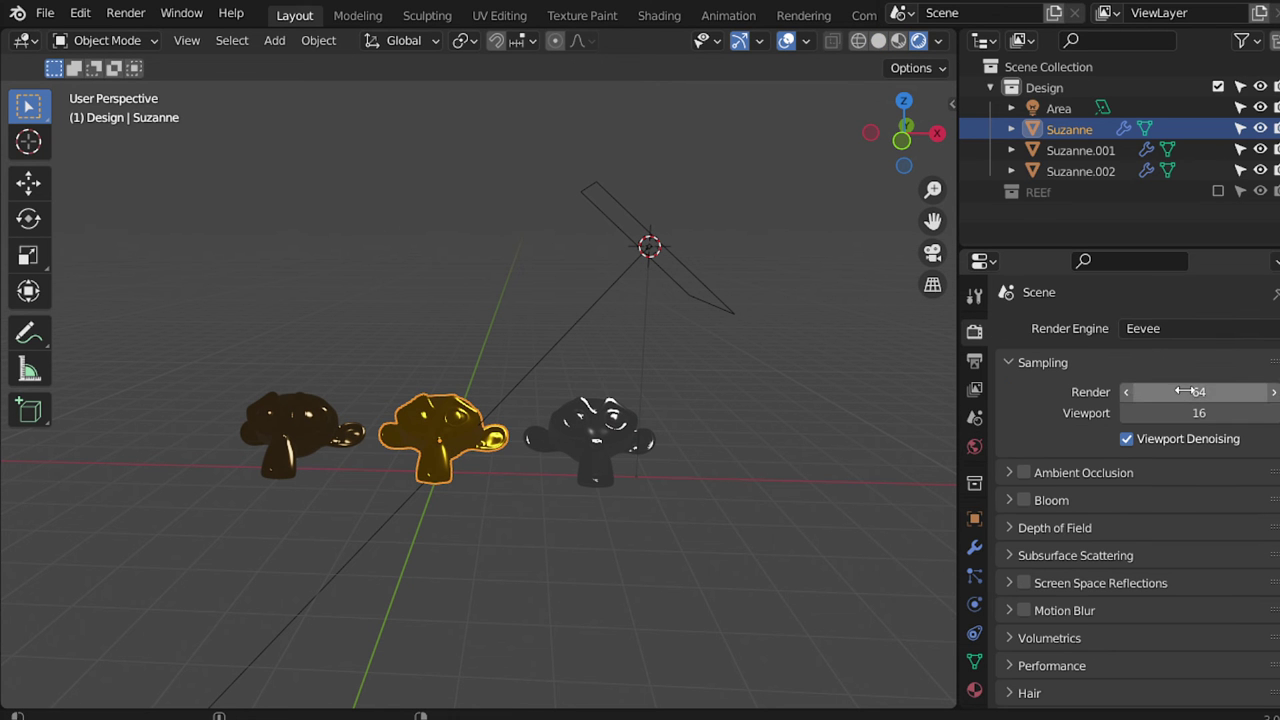
drag(1179, 391, 1180, 412)
text(200)
key(Return)
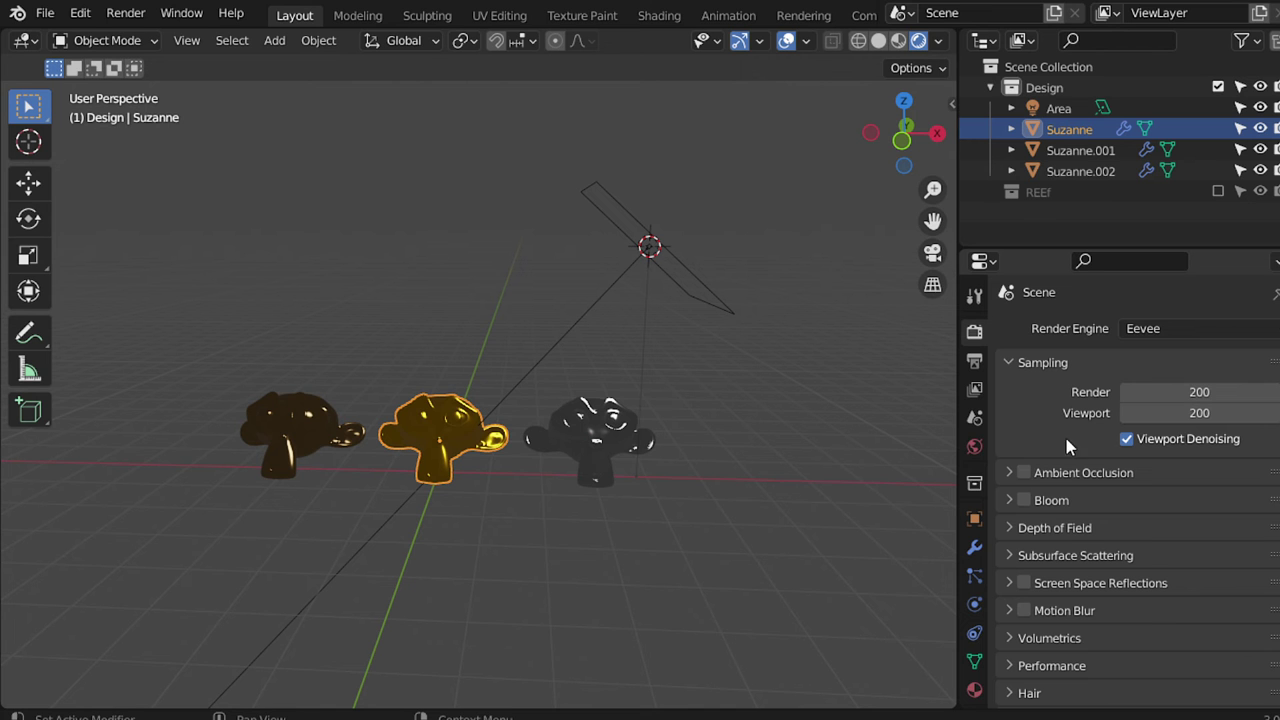
Enable Ambient Occlusion with a distance of 0.1 m.
click(1024, 472)
click(1009, 473)
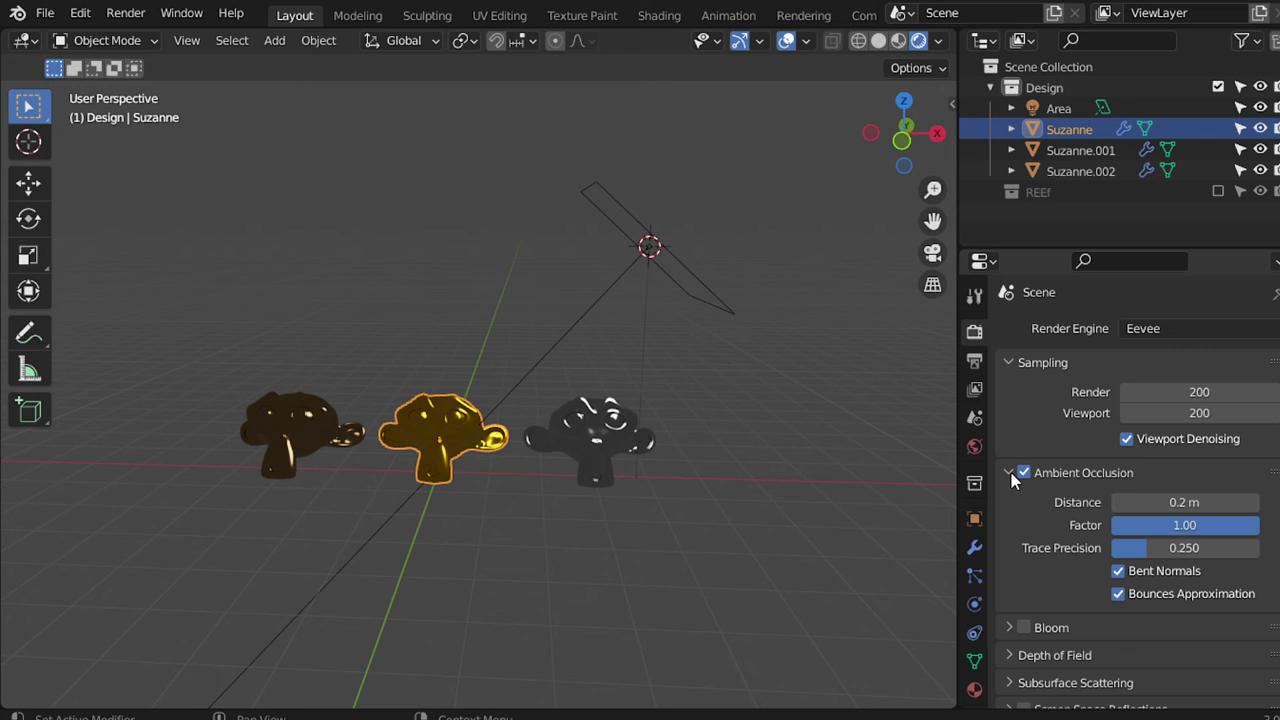
click(1161, 501)
key(BackSpace)
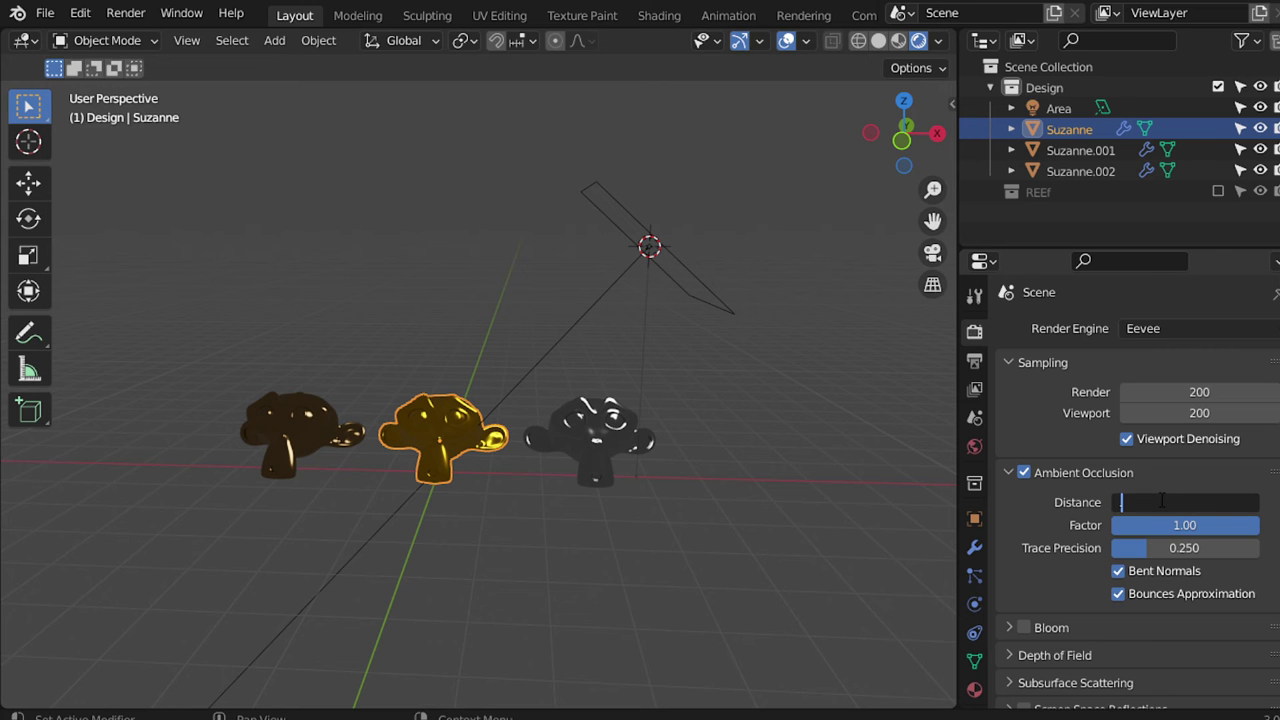
text(1)
key(Return)
click(1013, 473)
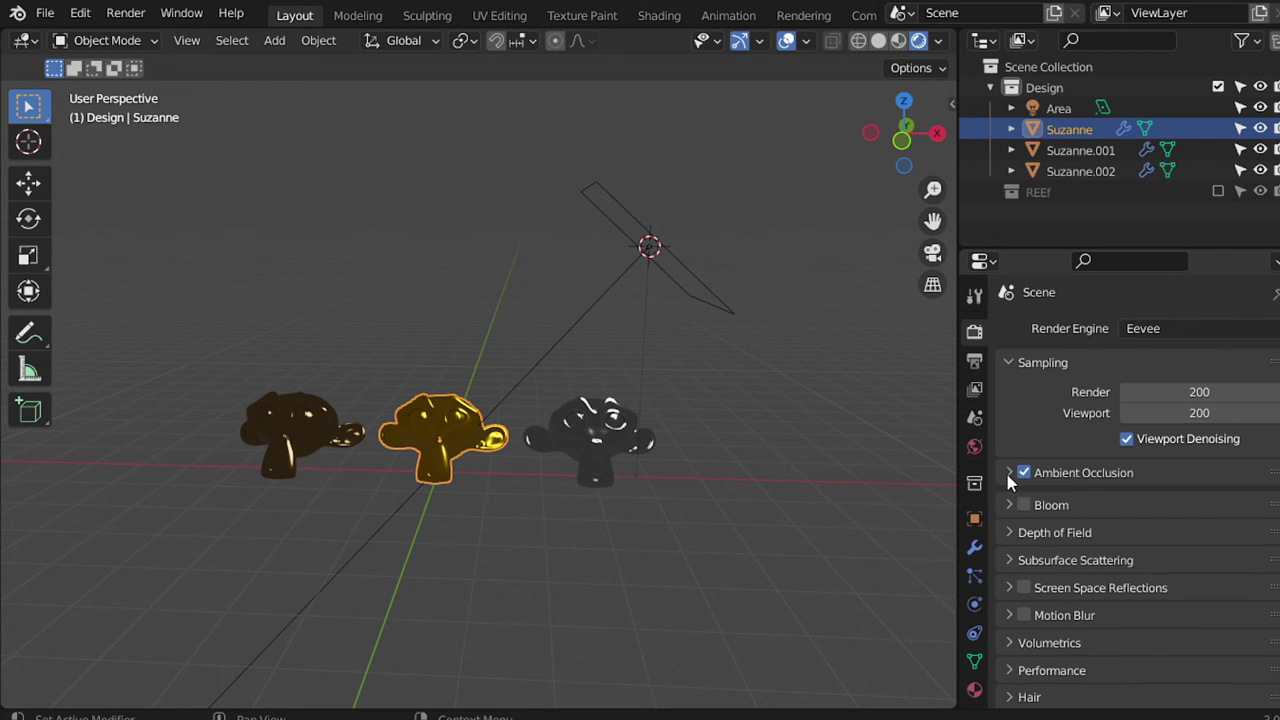
Enable Bloom with an intensity of 0.03.
click(1012, 500)
click(1024, 500)
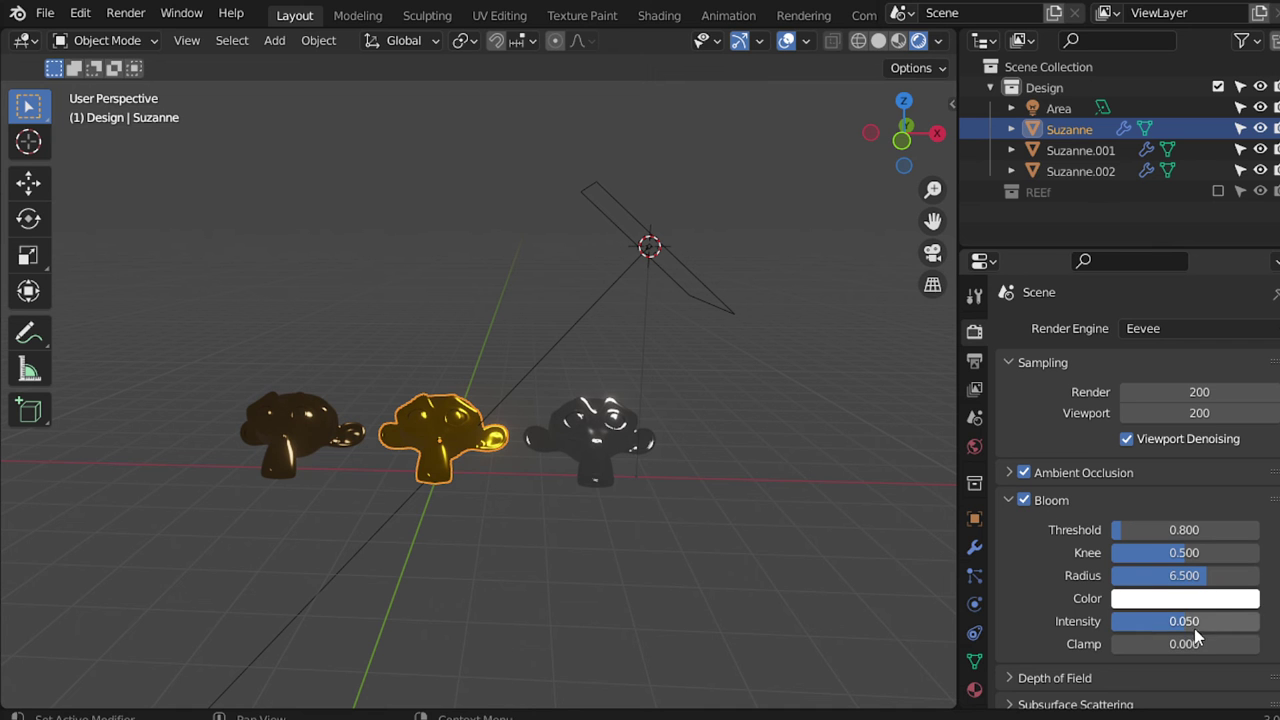
drag(1184, 621, 1176, 625)
click(1175, 625)
text(.03)
key(Return)
click(1010, 501)
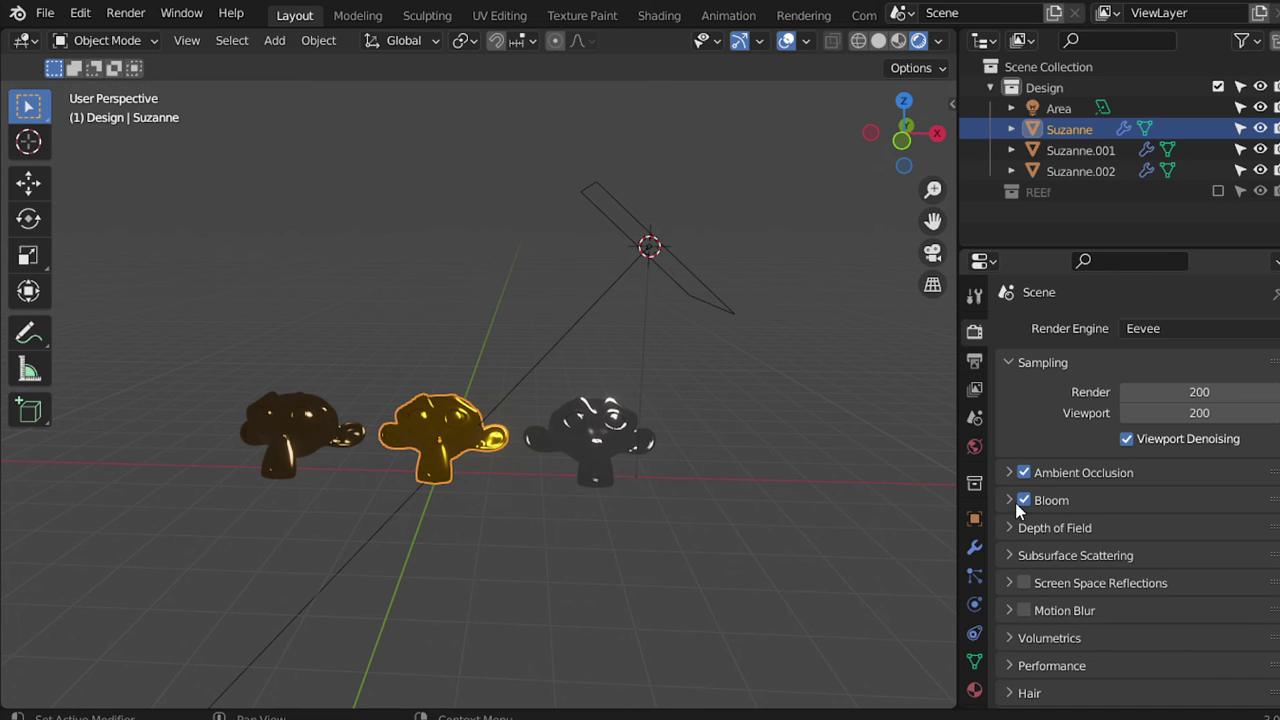
click(1010, 583)
Enable Screen Space Reflections in the Eevee render settings.
click(1024, 583)
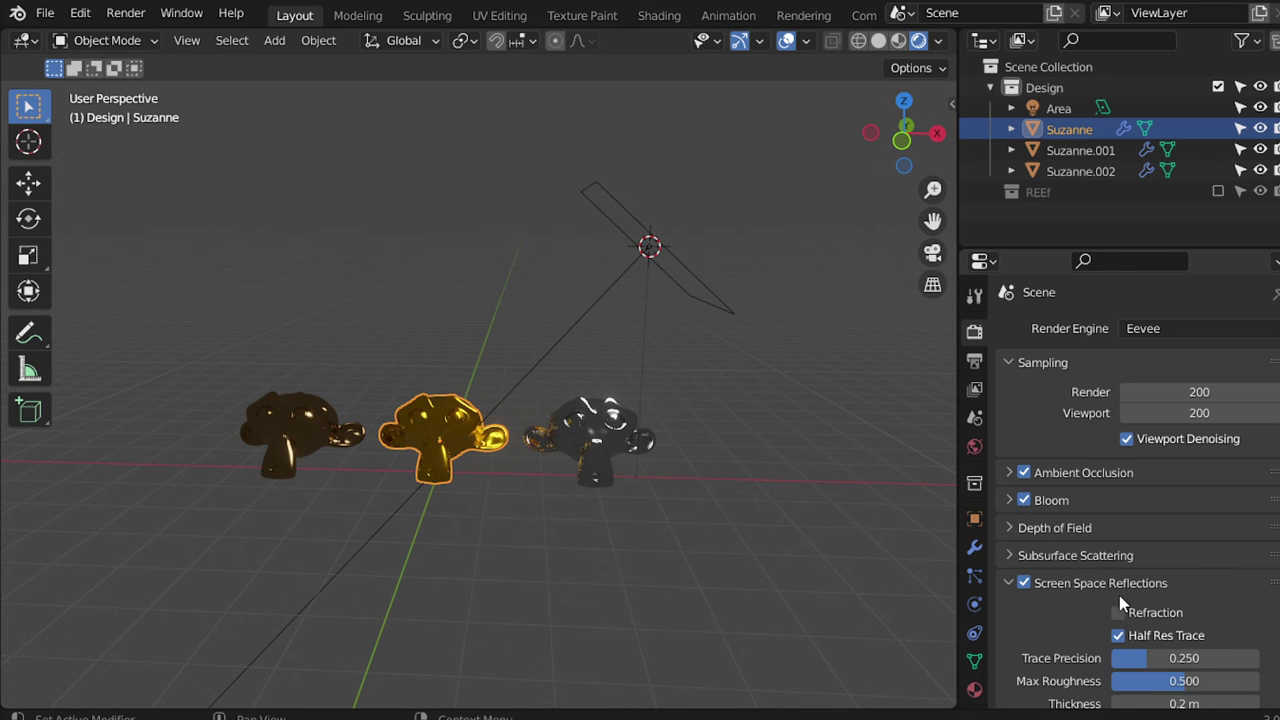
scroll(1138, 497, down, 1)
scroll(1138, 497, down, 4)
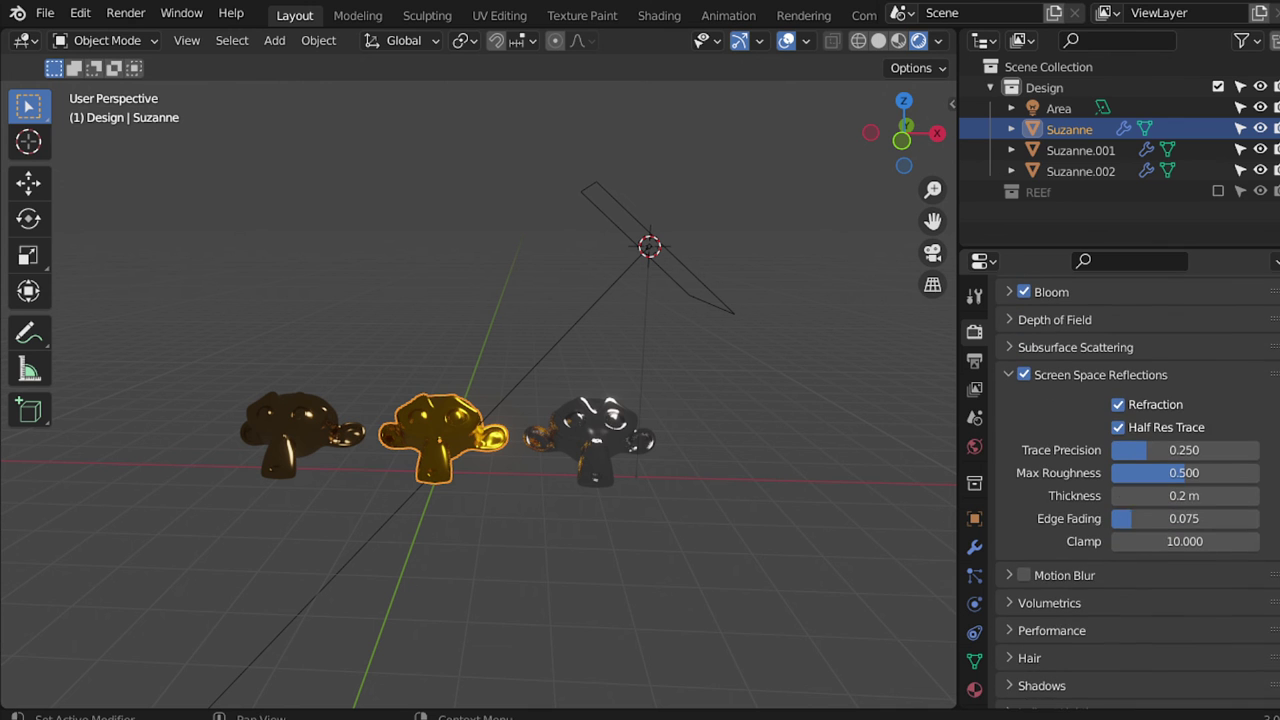
click(1009, 376)
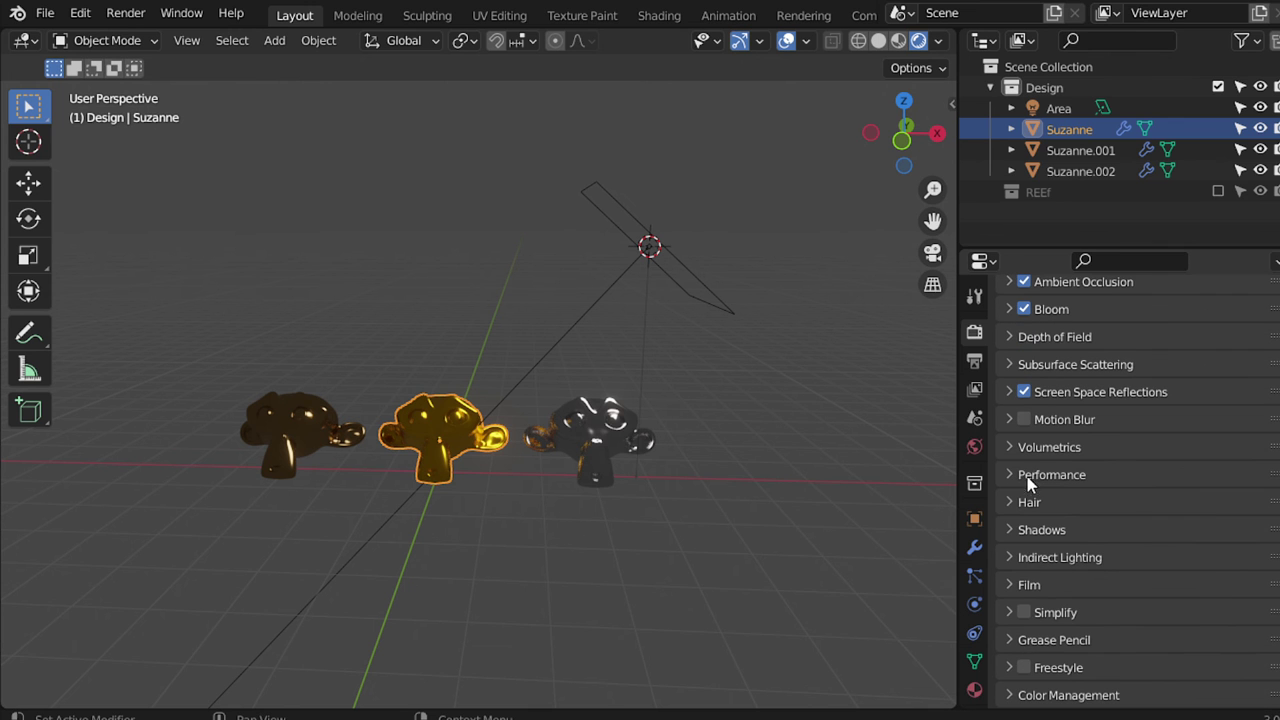
Set both cube and cascade shadow sizes to 2048 px.
click(1042, 530)
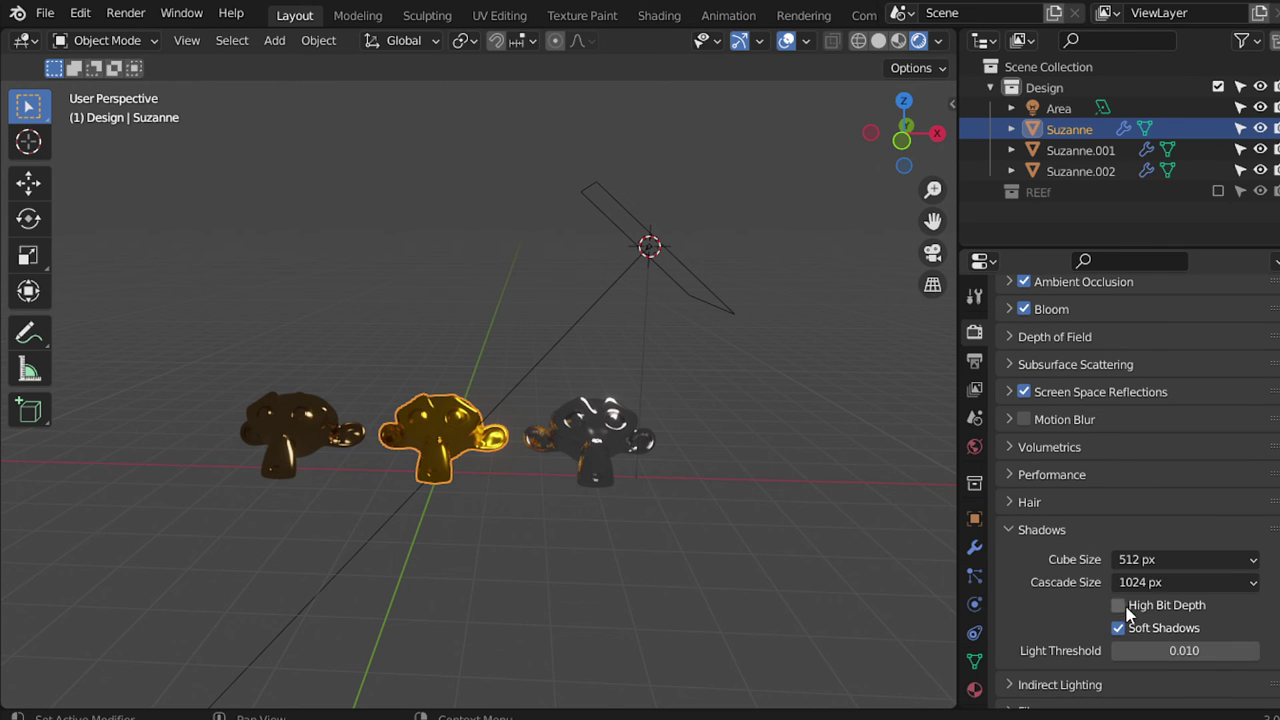
click(1138, 560)
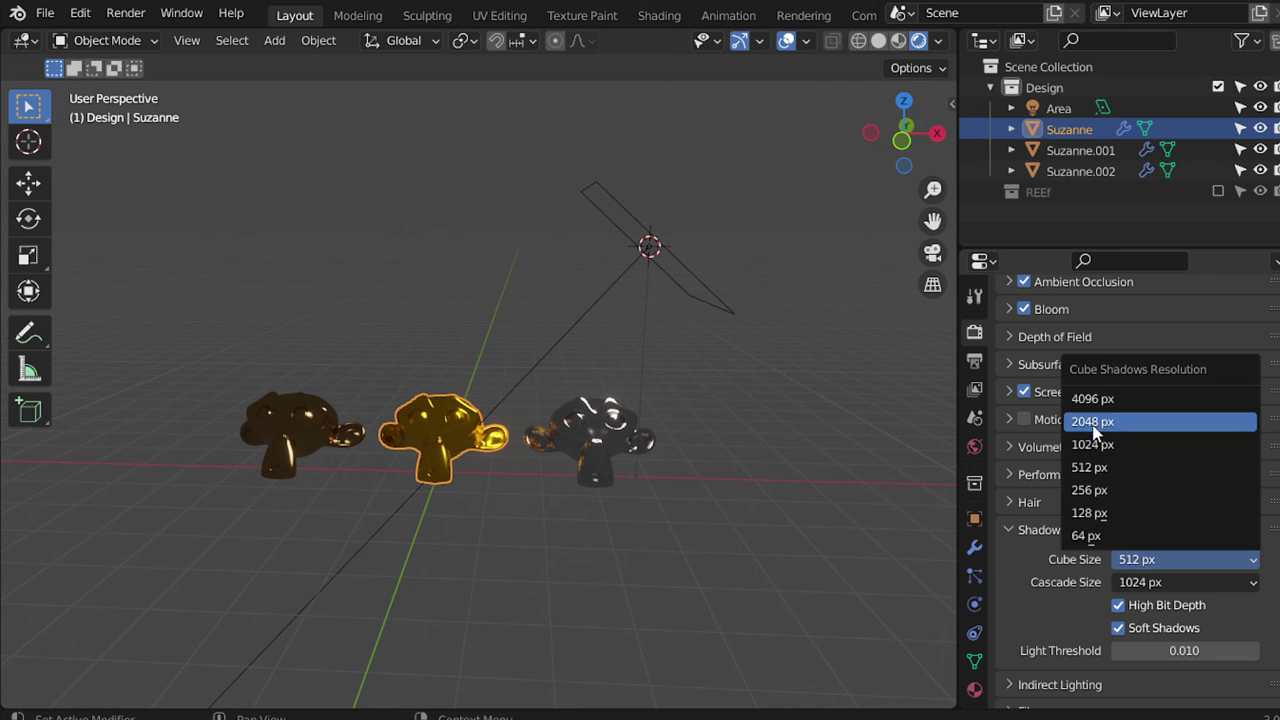
click(1095, 421)
click(1153, 583)
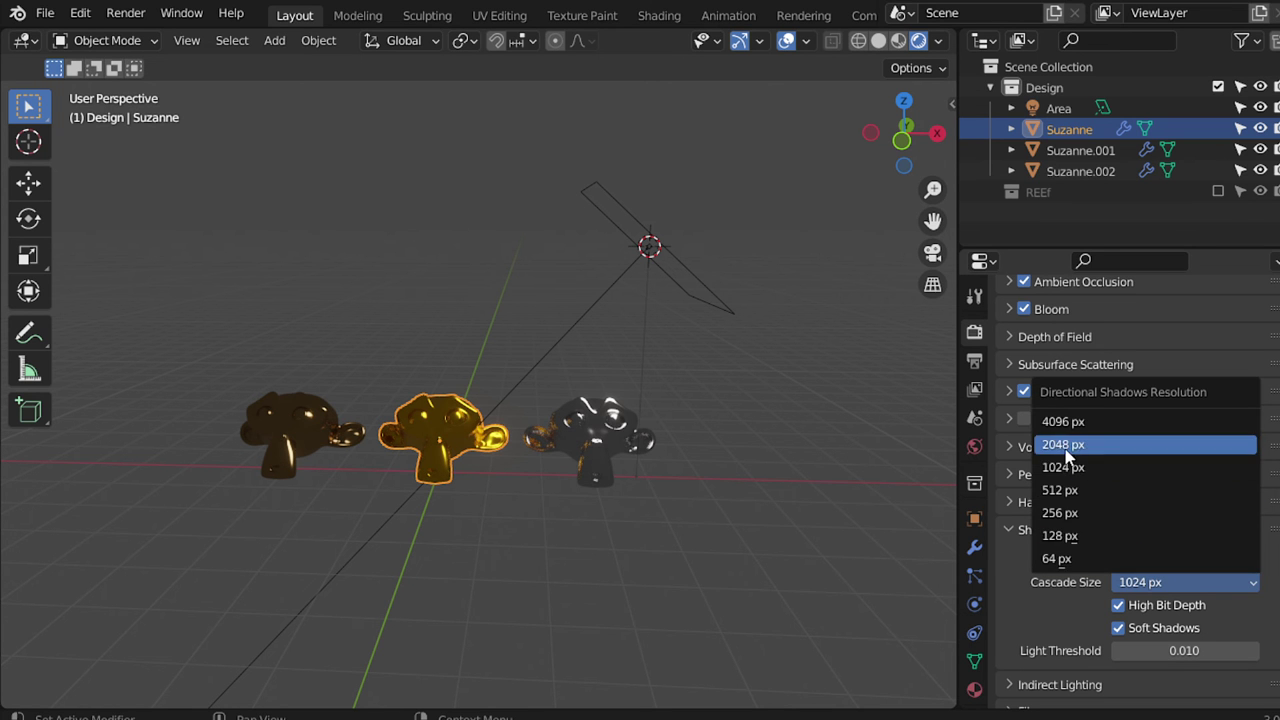
click(1063, 444)
Turn on Screen Space Refraction in the silver, gold and left monkey materials, then switch to front view.
click(594, 441)
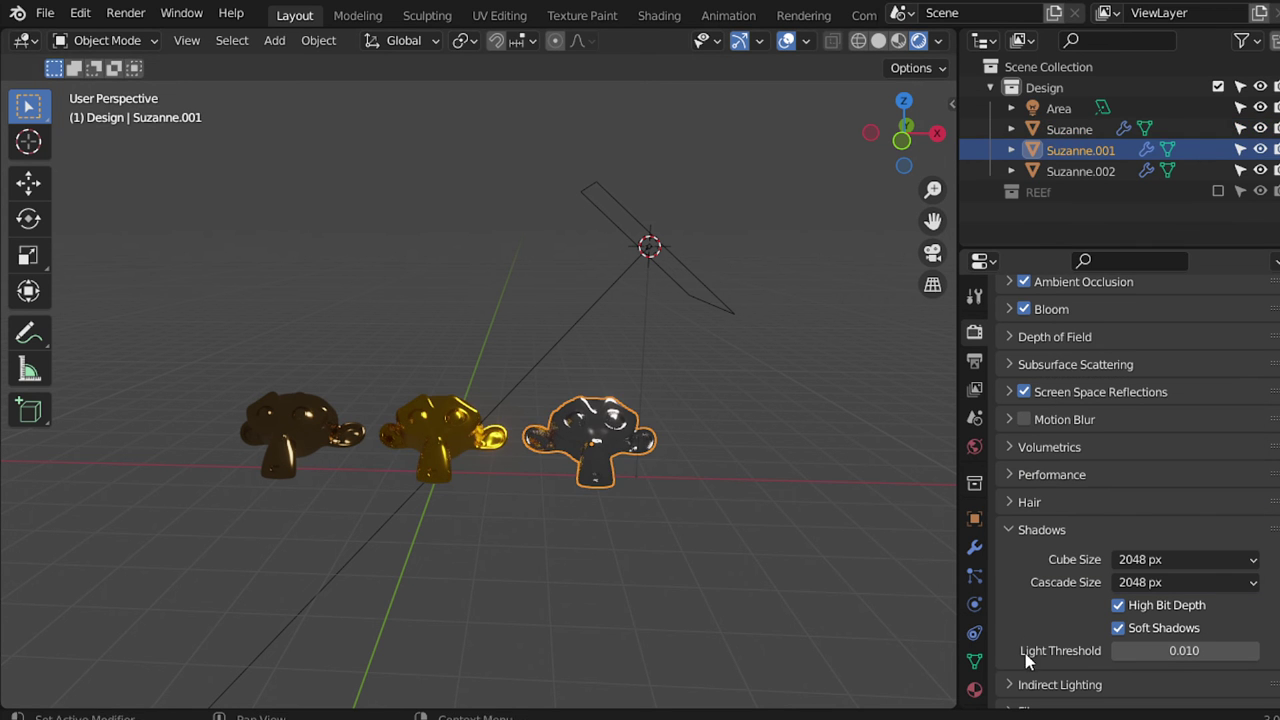
click(975, 689)
scroll(1121, 457, down, 3)
click(1126, 459)
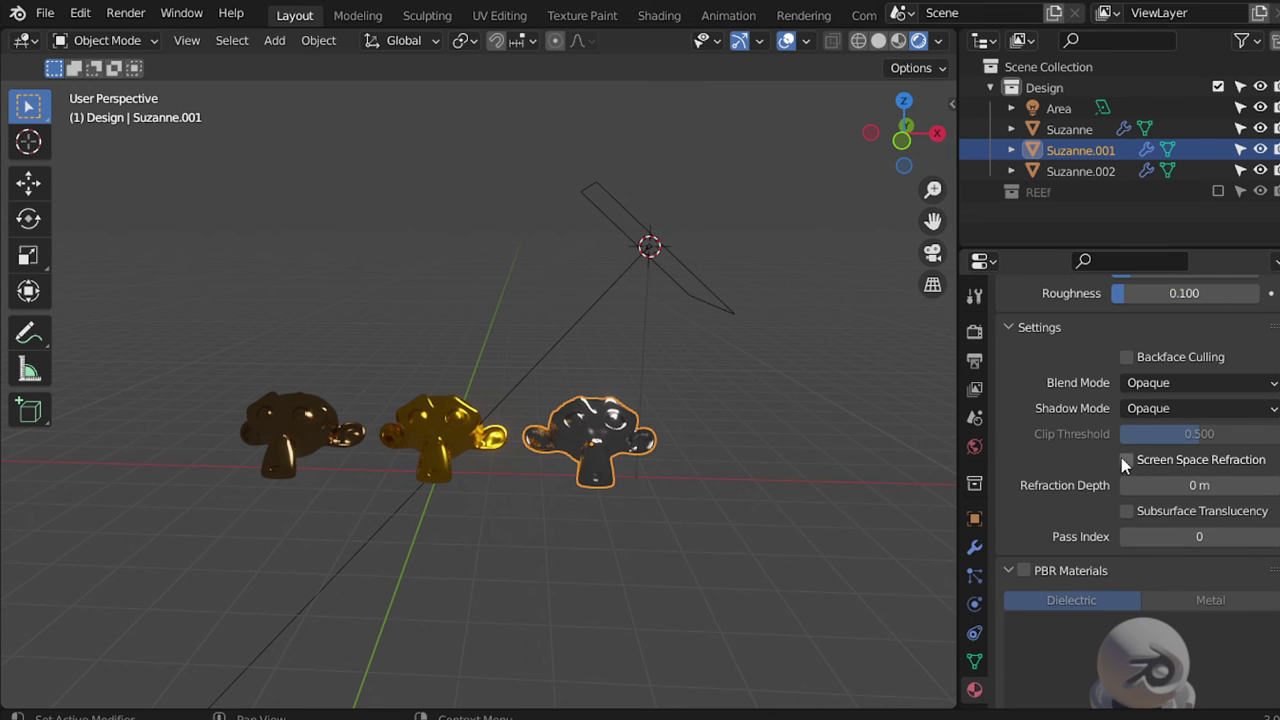
click(460, 423)
click(1126, 459)
click(305, 424)
click(1126, 459)
middle_drag(523, 350, 482, 363)
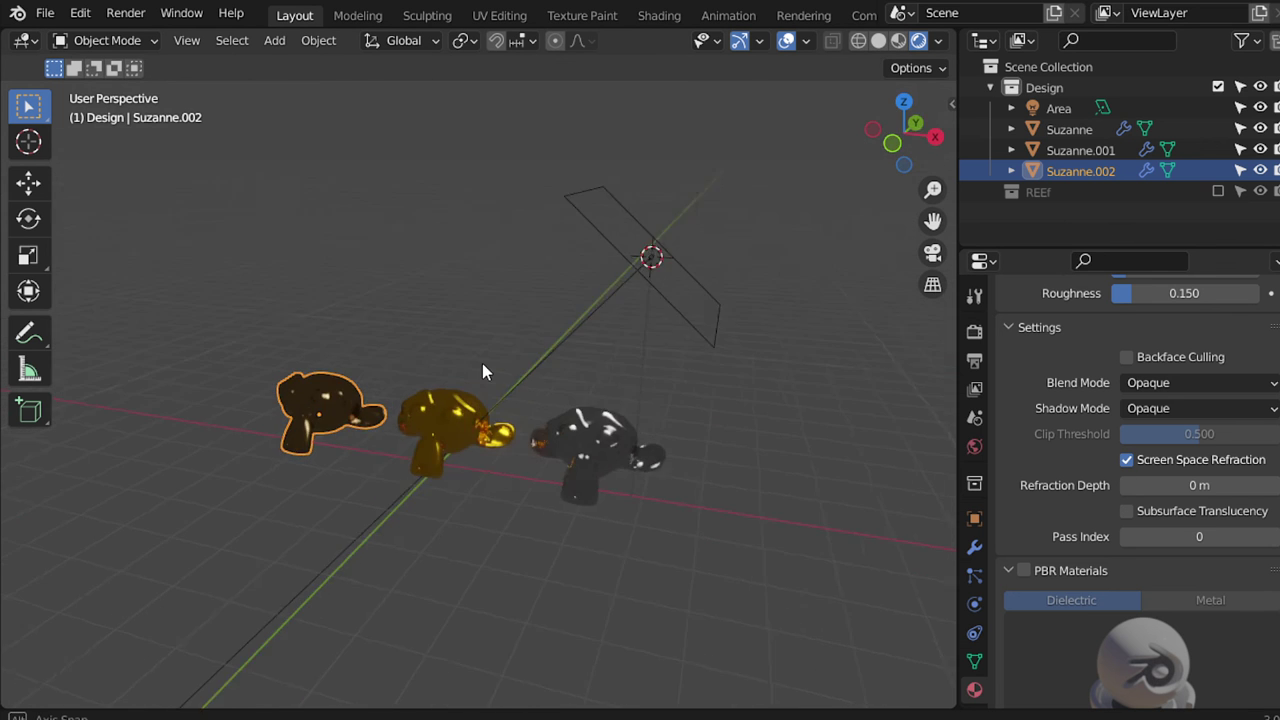
key(KP_1)
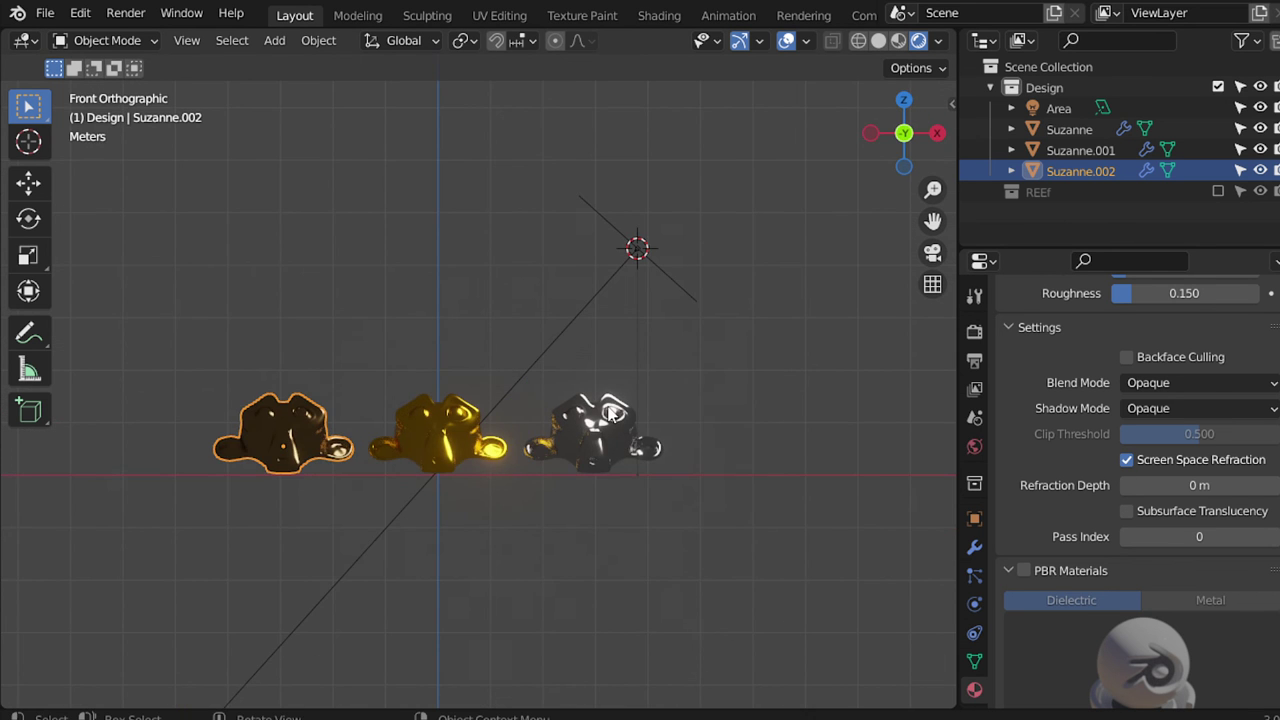
Set the World colour to an Environment Texture using rooftop_night_4k.hdr.
middle_drag(696, 353, 701, 444)
click(974, 446)
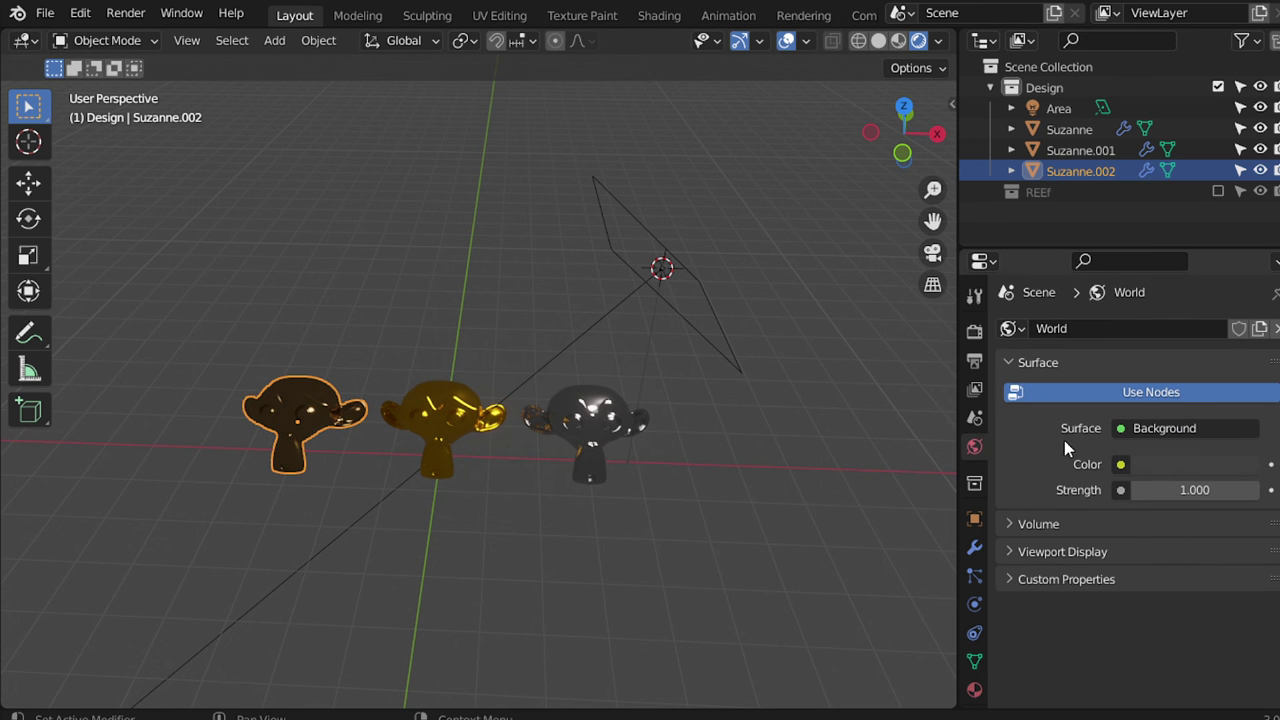
click(1121, 464)
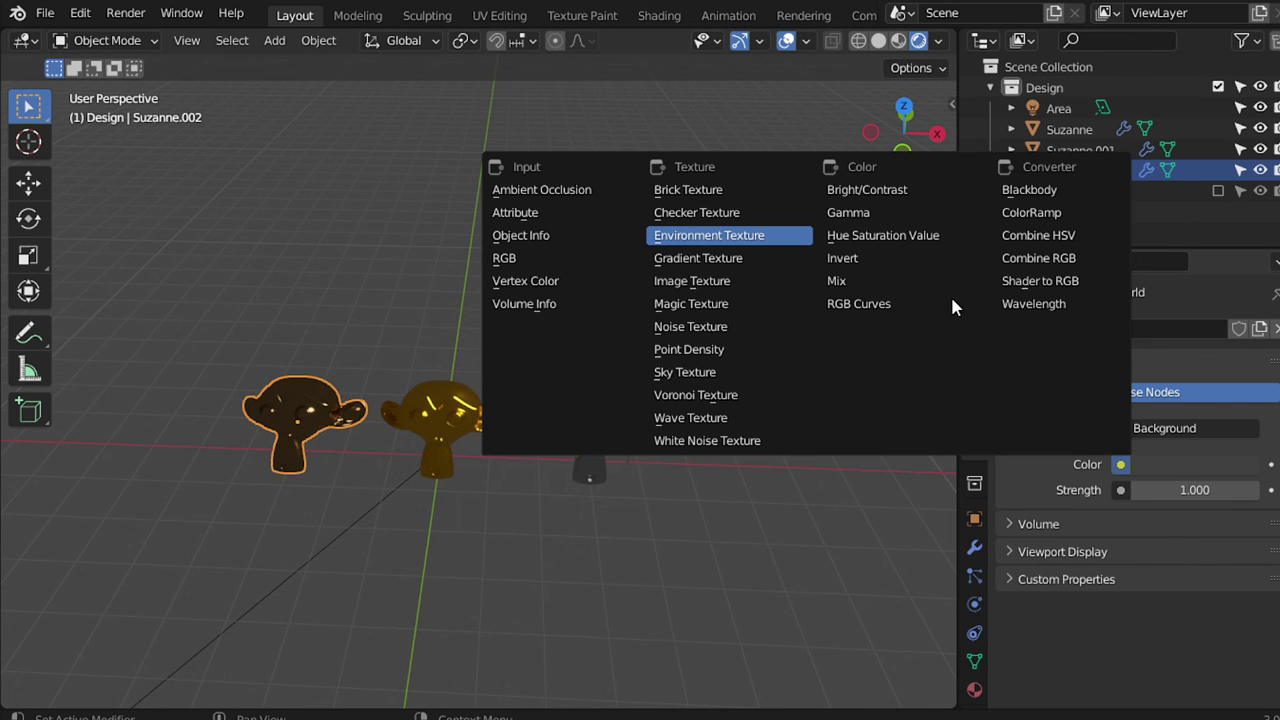
key(Return)
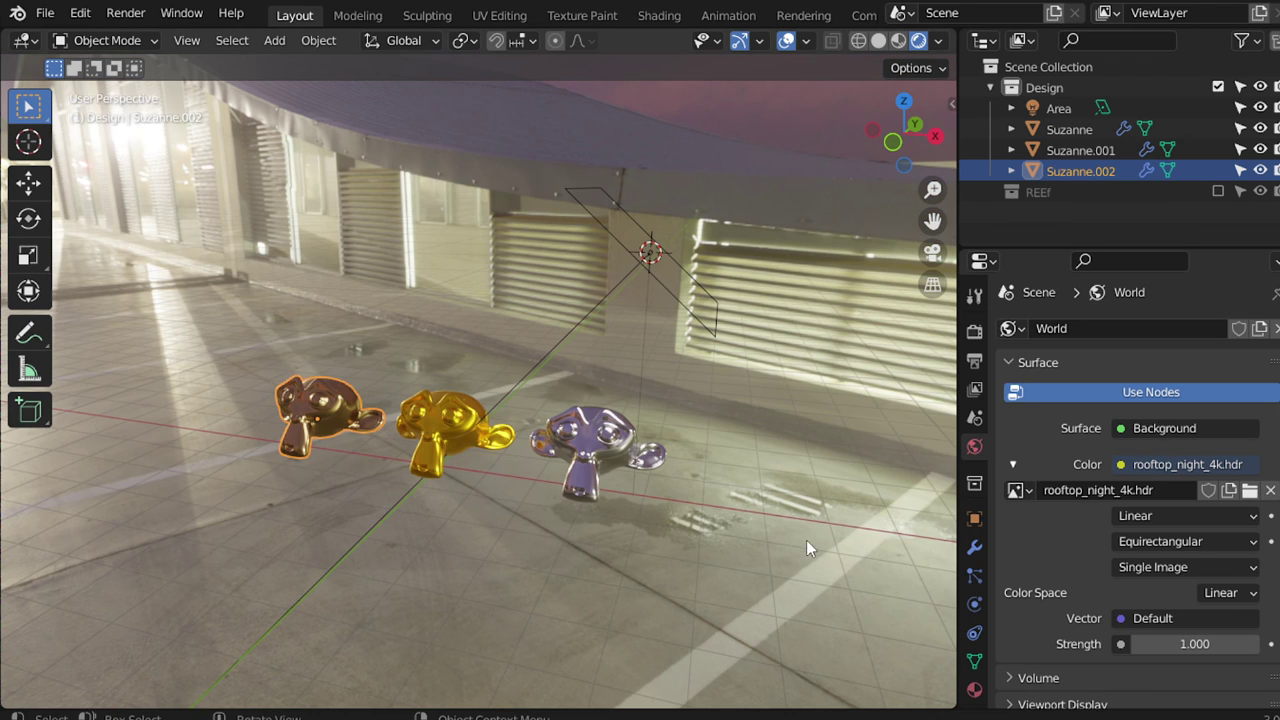
click(457, 428)
middle_drag(457, 428, 783, 428)
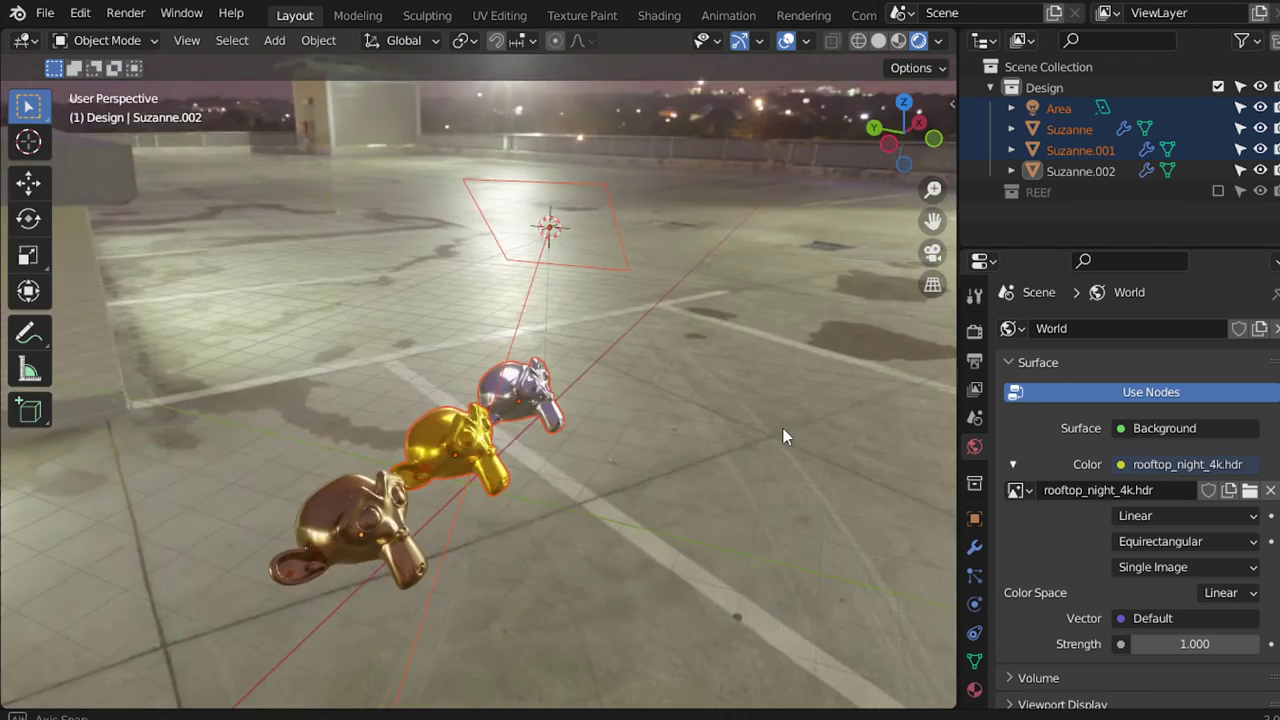
click(974, 331)
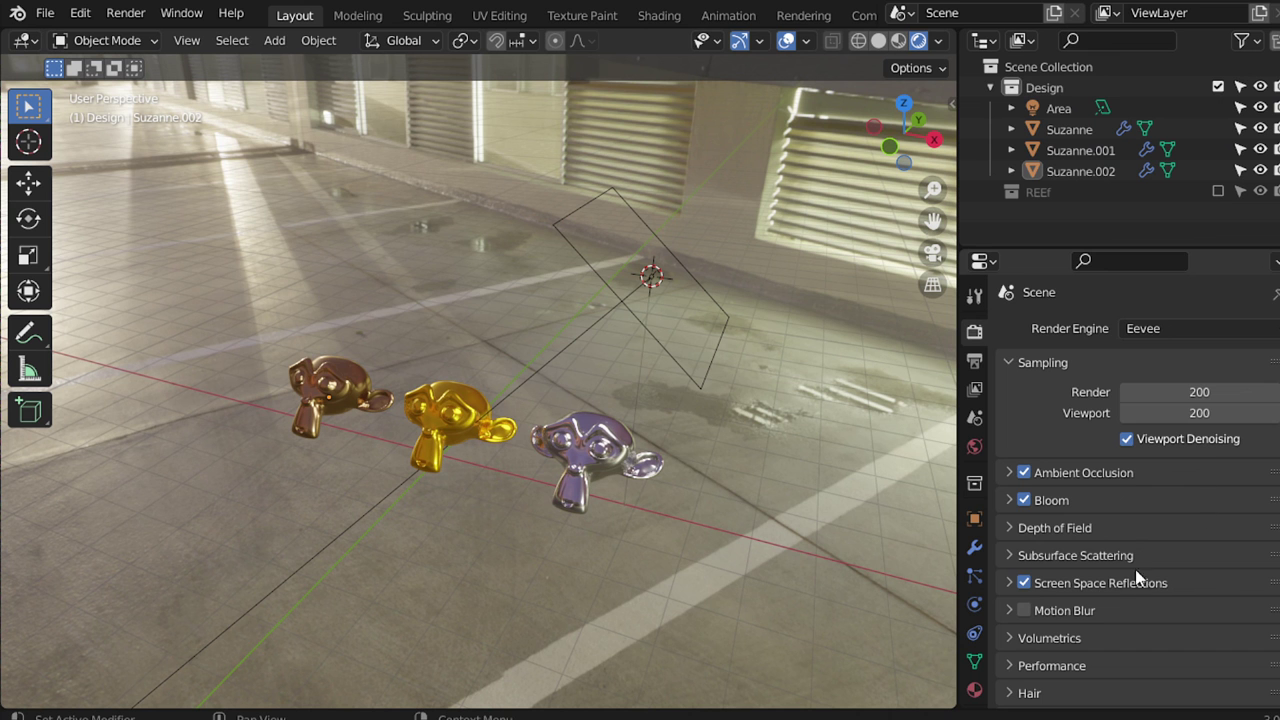
Make the render background transparent under Film settings.
scroll(1263, 430, down, 7)
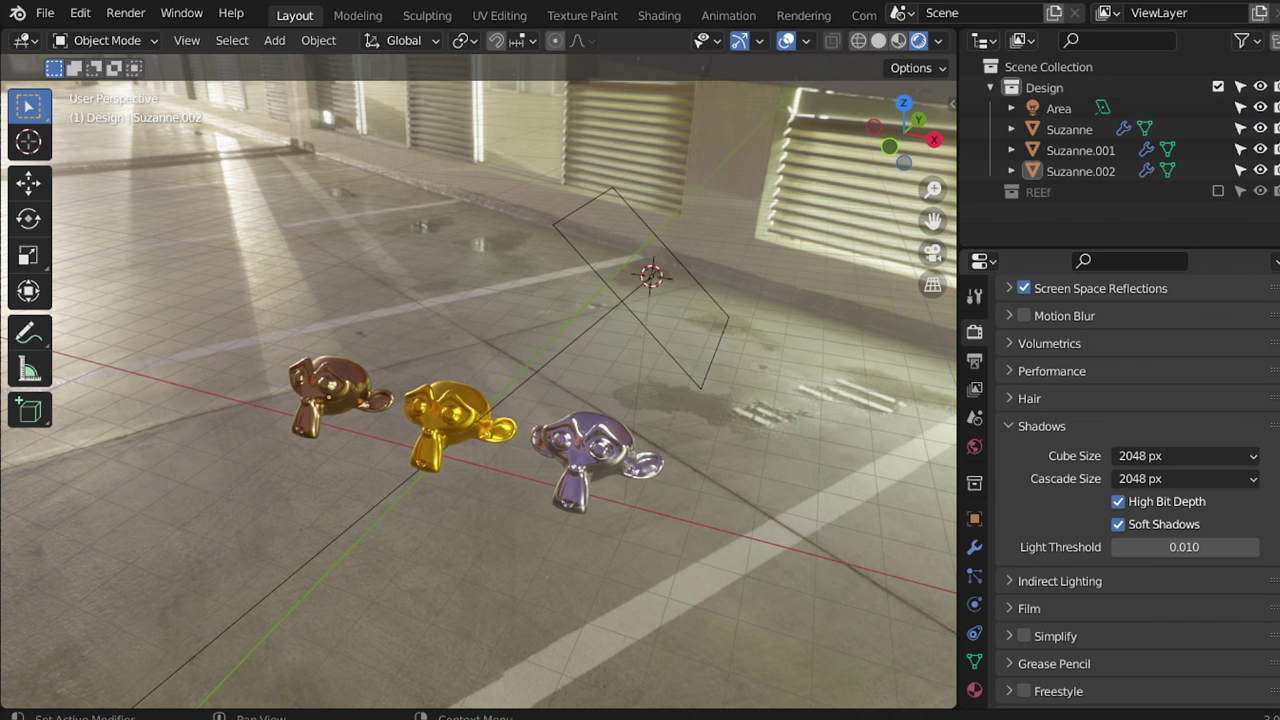
click(1048, 605)
click(1118, 661)
mouse_move(700, 450)
middle_down()
mouse_move(588, 412)
mouse_move(600, 400)
middle_up()
Add a camera and align it to the current view.
key(shift+a)
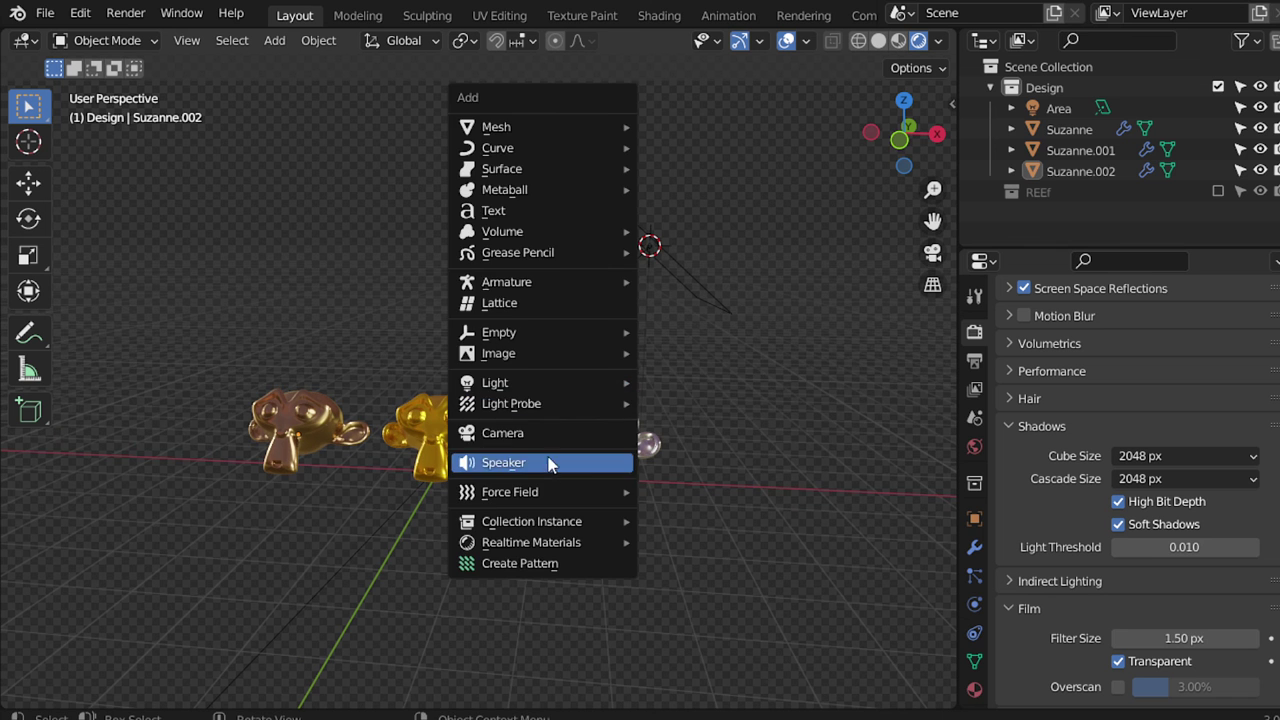
click(550, 433)
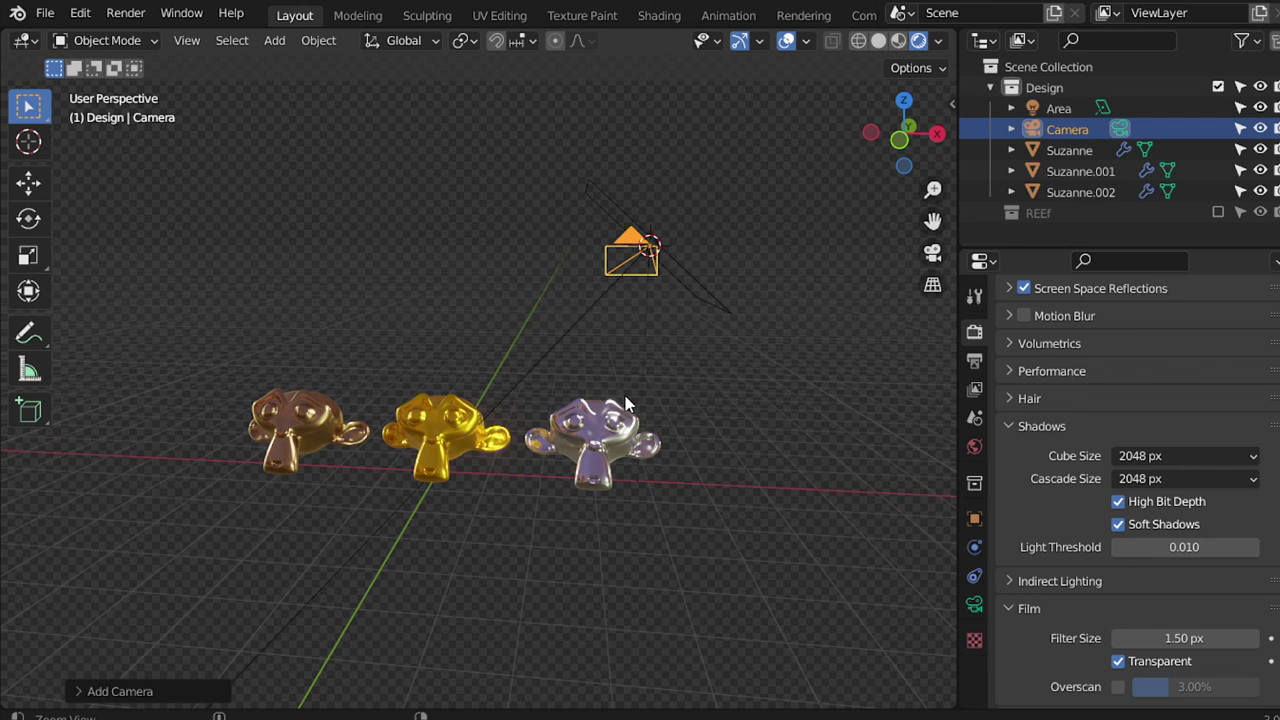
key(ctrl+alt+KP_0)
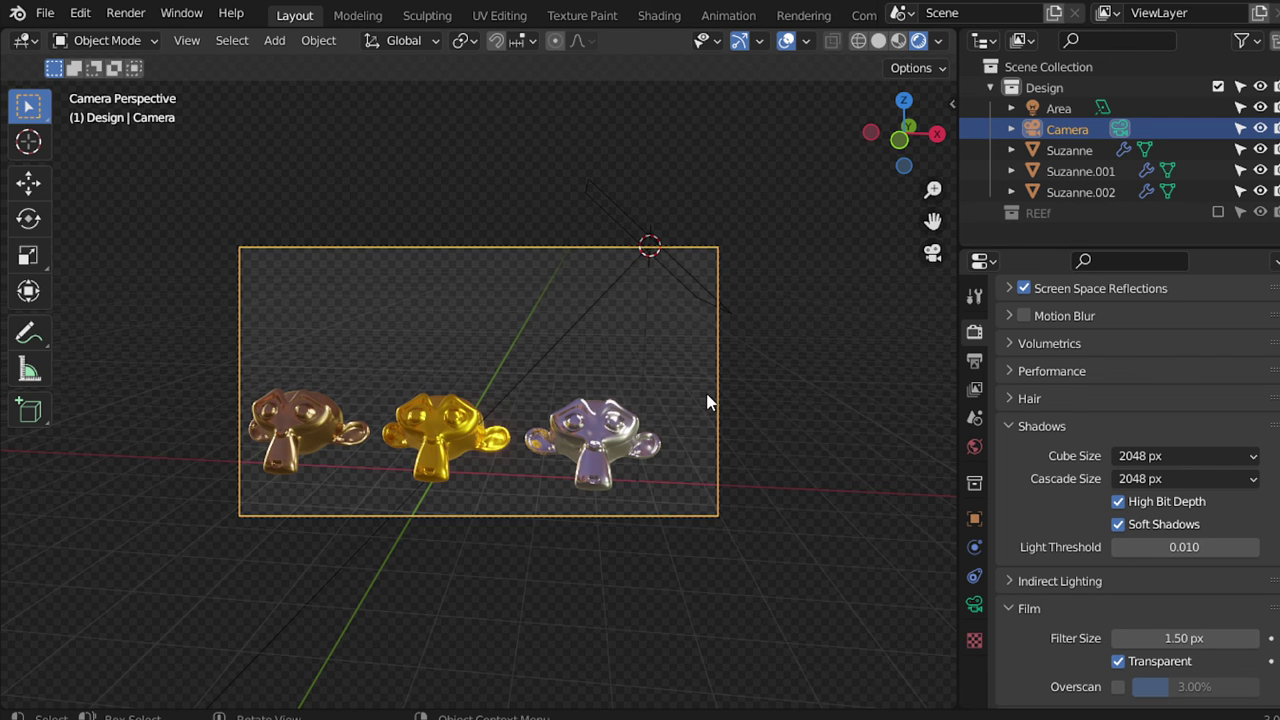
key(m)
click(653, 409)
key(Escape)
Lock the camera to the view and orbit it to frame the heads front-on.
key(n)
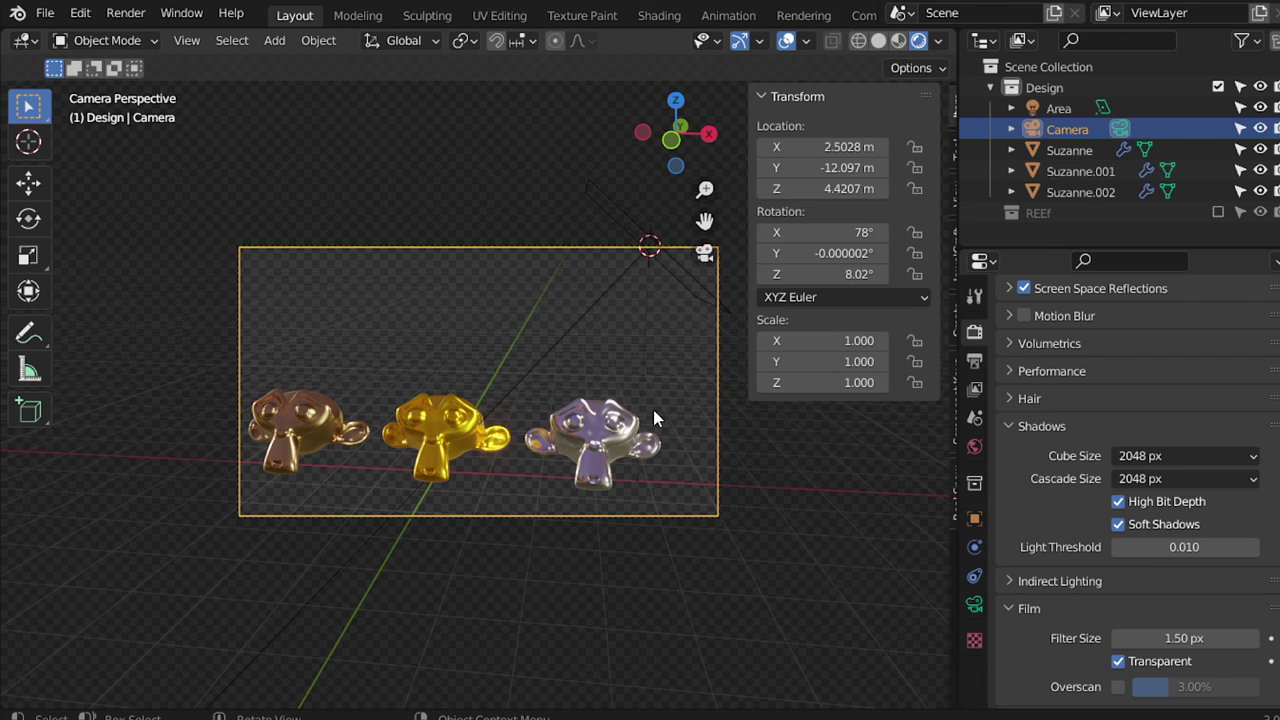
click(944, 195)
click(825, 350)
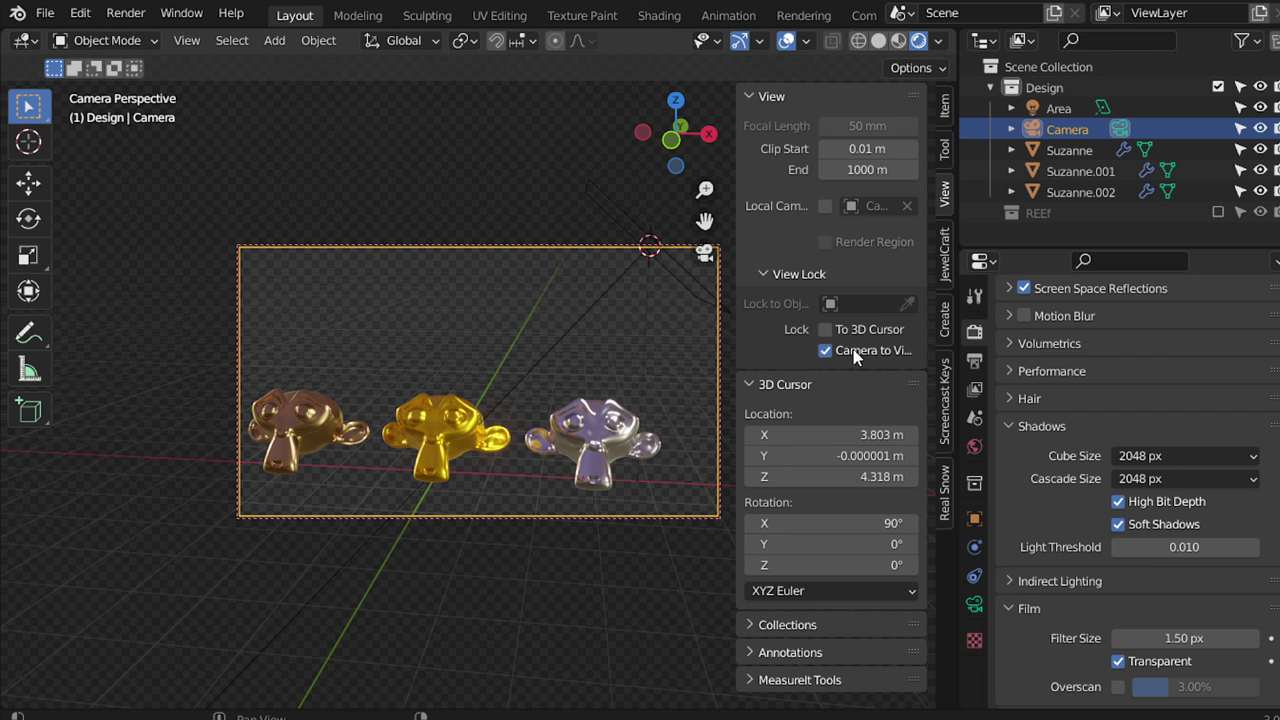
key(n)
mouse_move(660, 422)
middle_down()
mouse_move(700, 398)
mouse_move(662, 414)
middle_up()
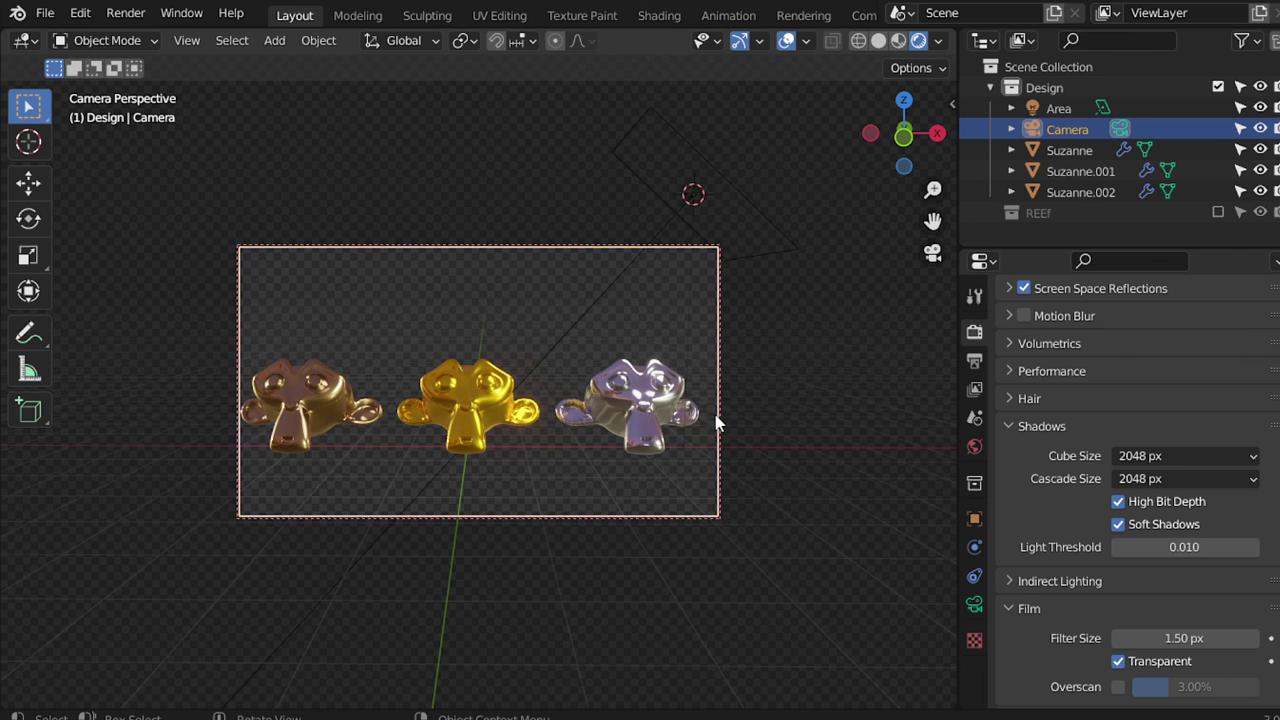
Set the World HDRI strength to 0.6.
click(975, 446)
click(1186, 606)
key(BackSpace)
text(0.5)
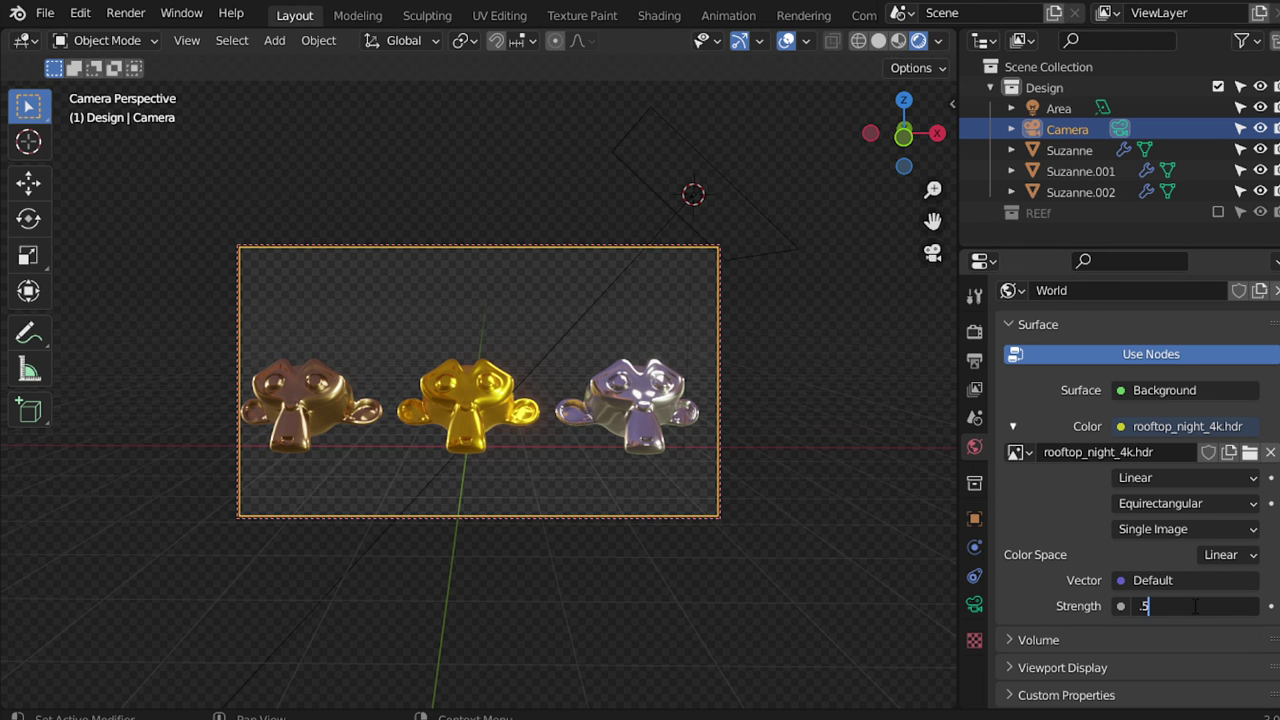
key(Return)
click(1195, 606)
text(0.6)
key(Return)
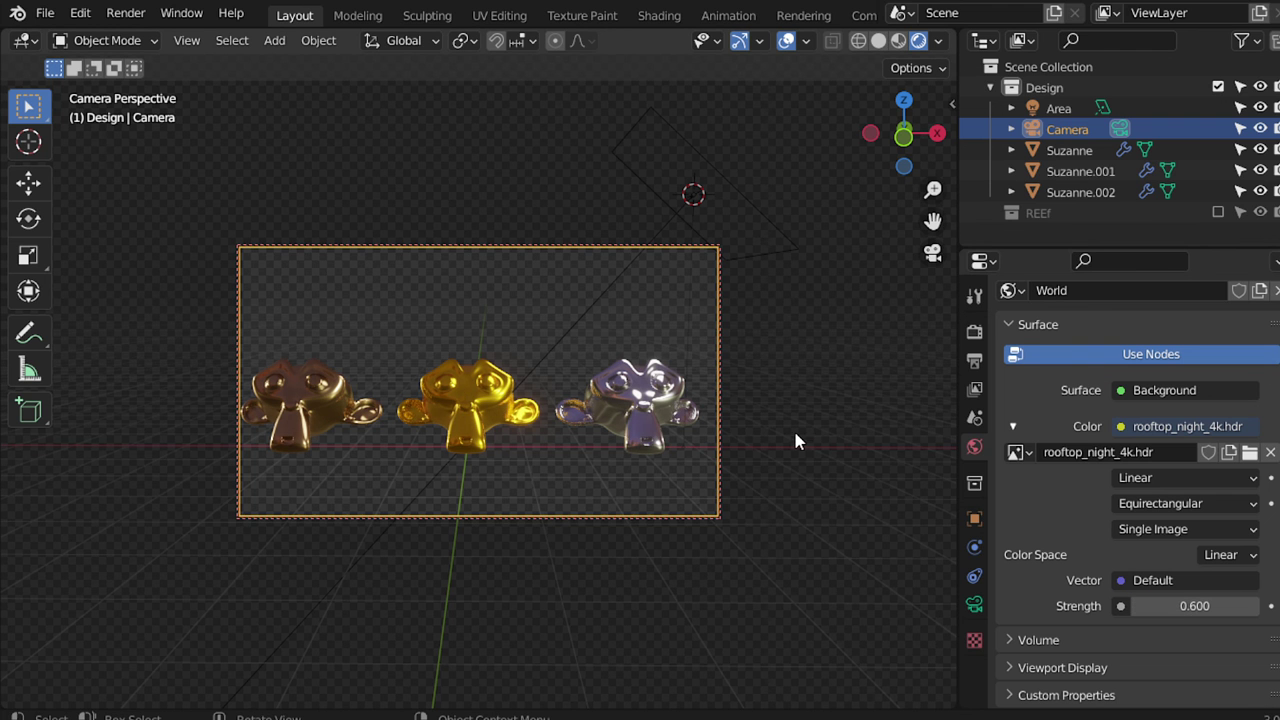
Set the area light's power to 250 W.
click(762, 175)
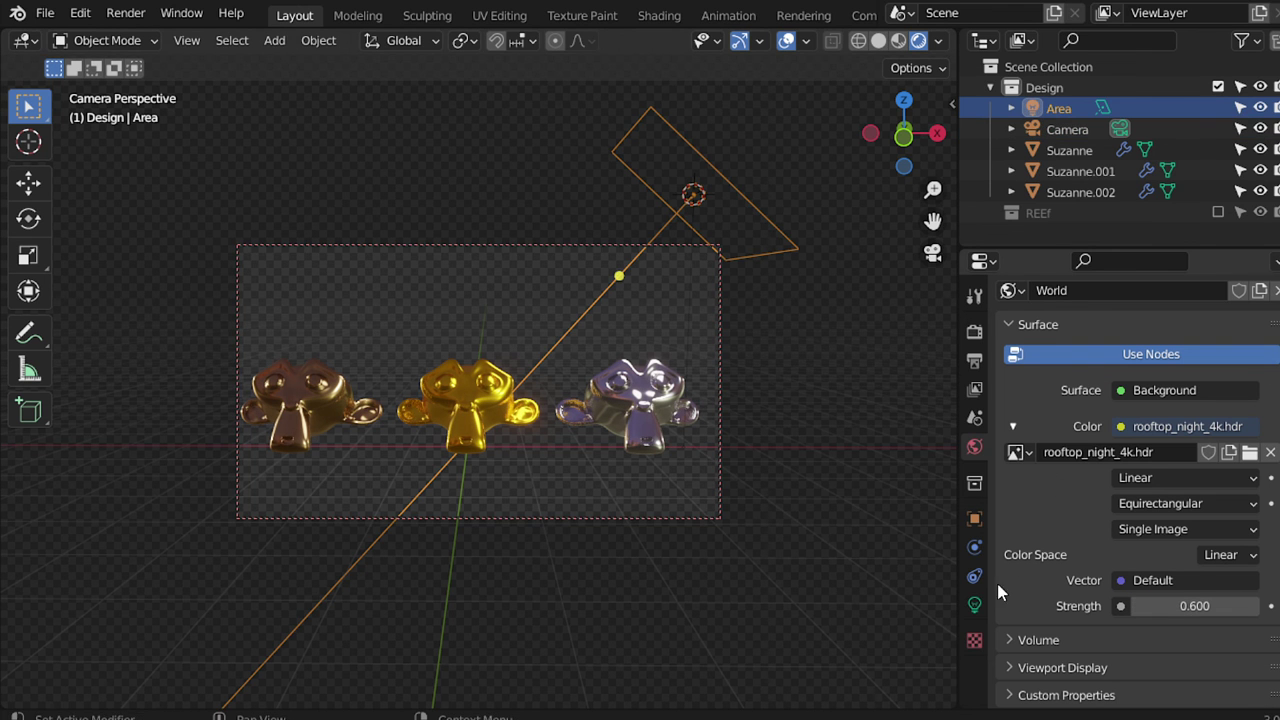
click(975, 604)
click(1184, 468)
text(100)
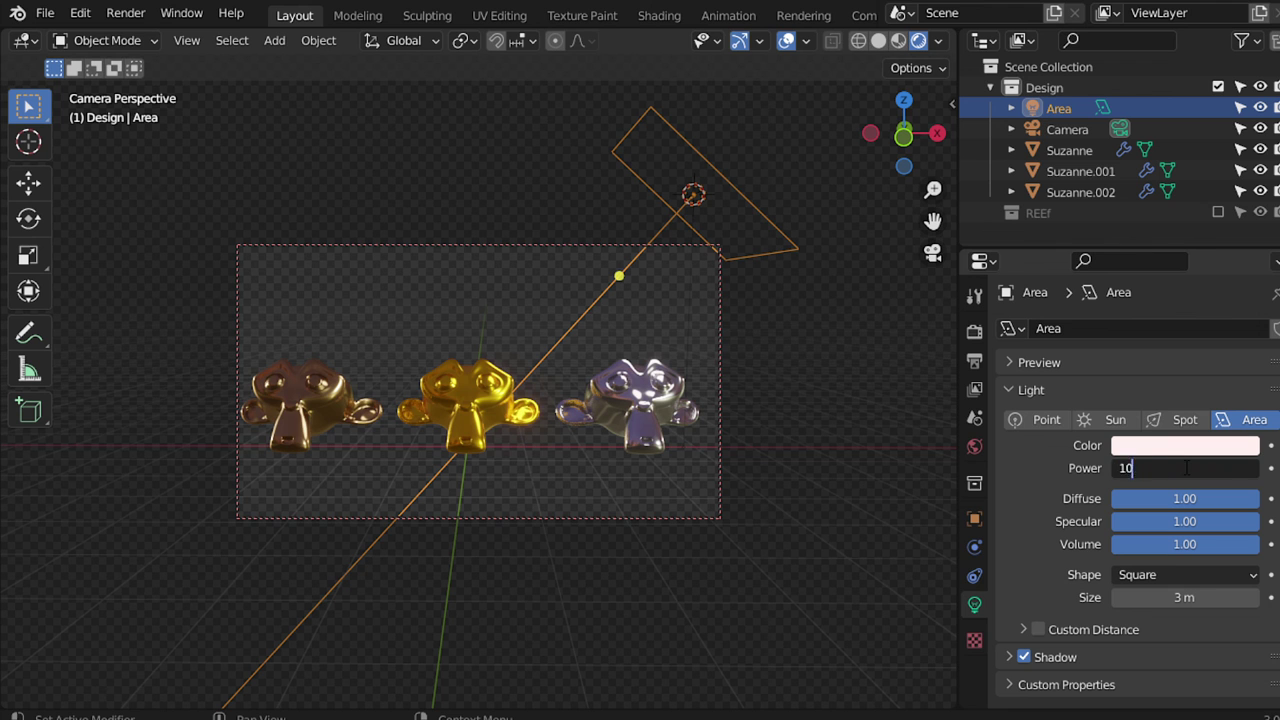
key(Return)
click(1184, 468)
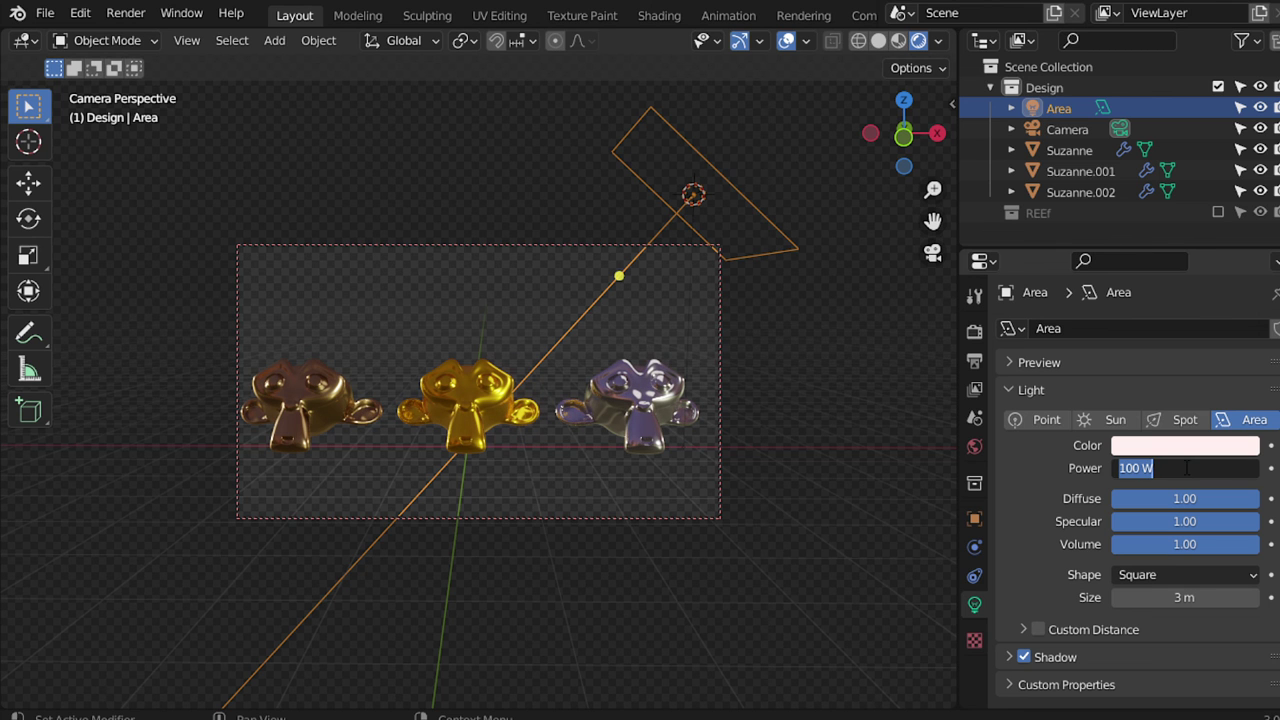
text(250)
key(Return)
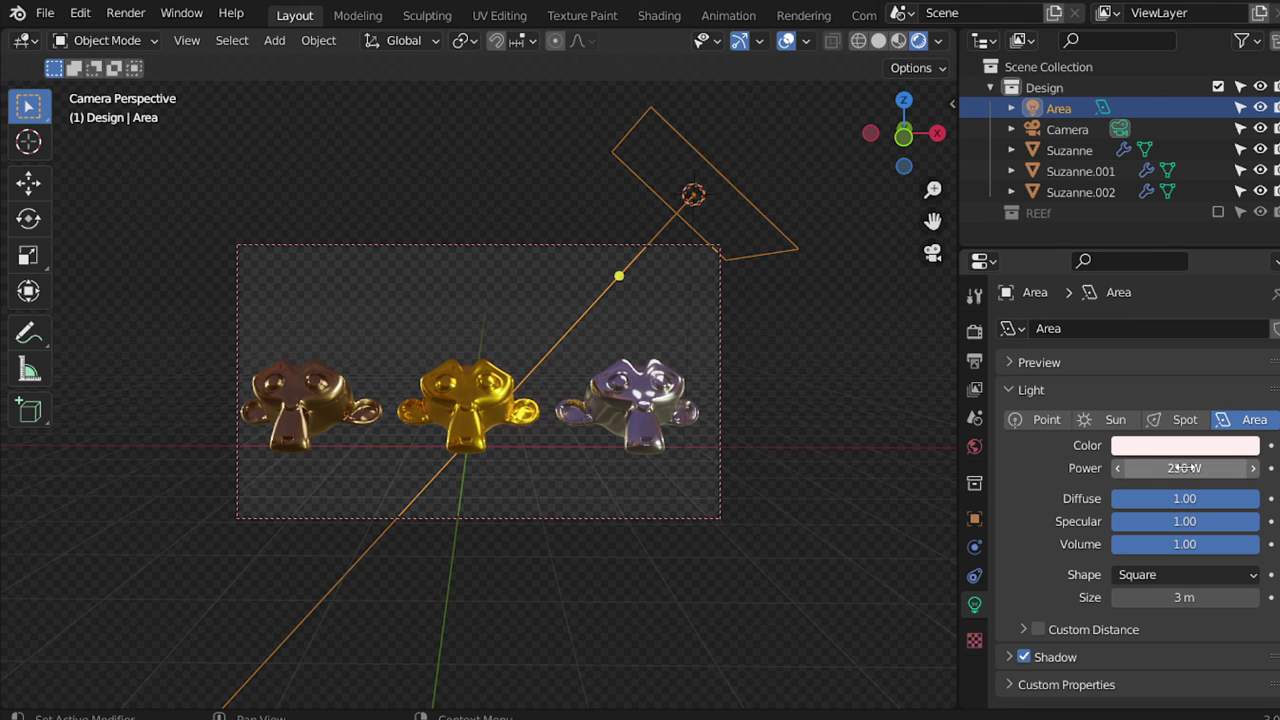
Render the current frame with Render Image and zoom out to view the result.
click(126, 13)
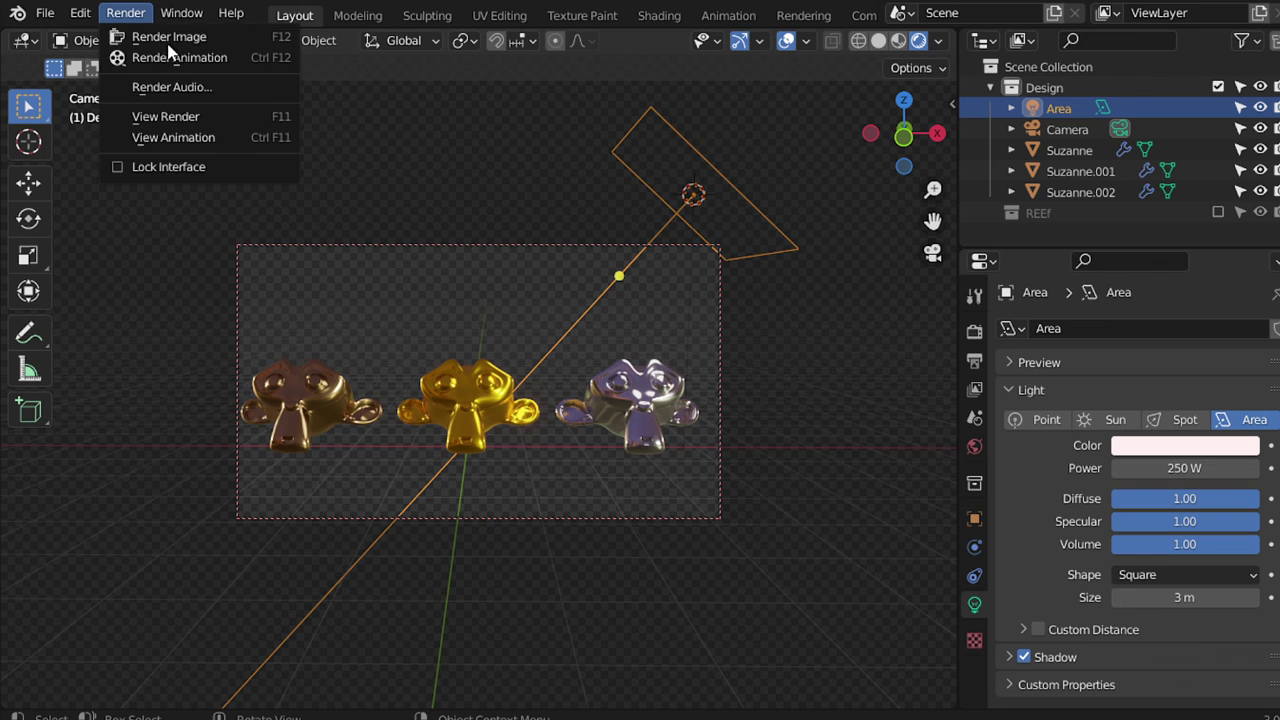
click(169, 36)
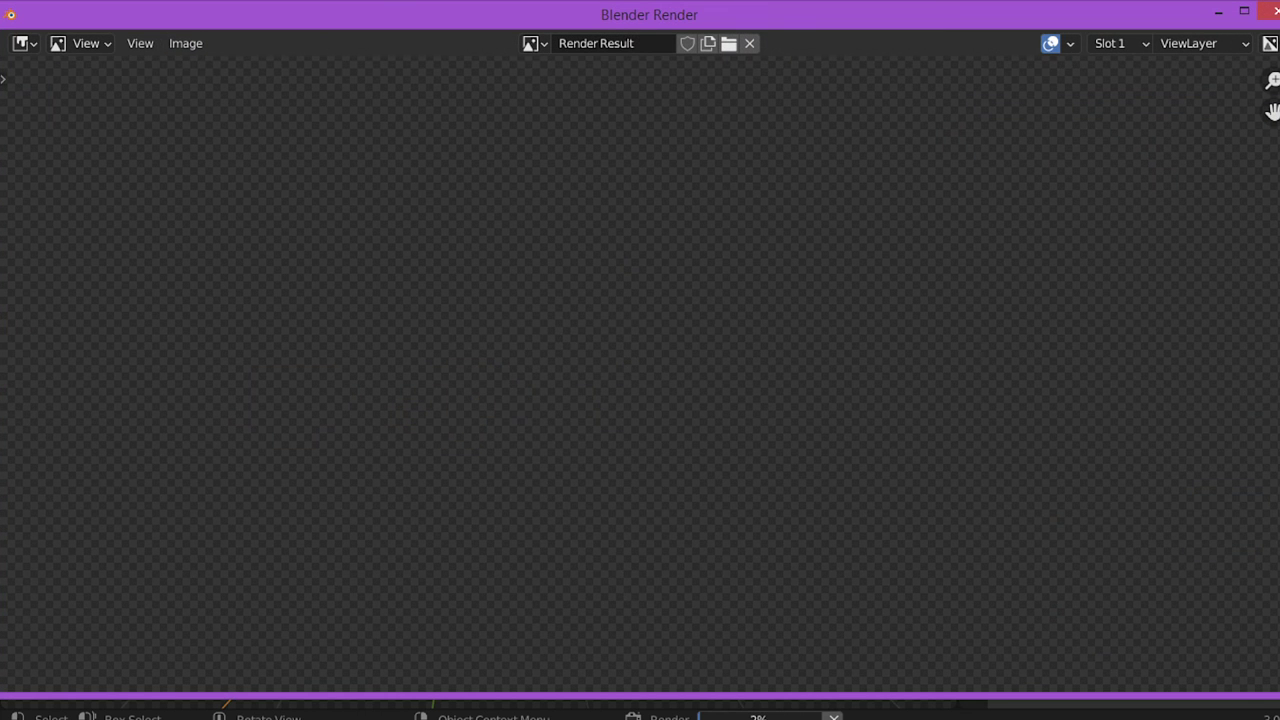
scroll(855, 508, down, 2)
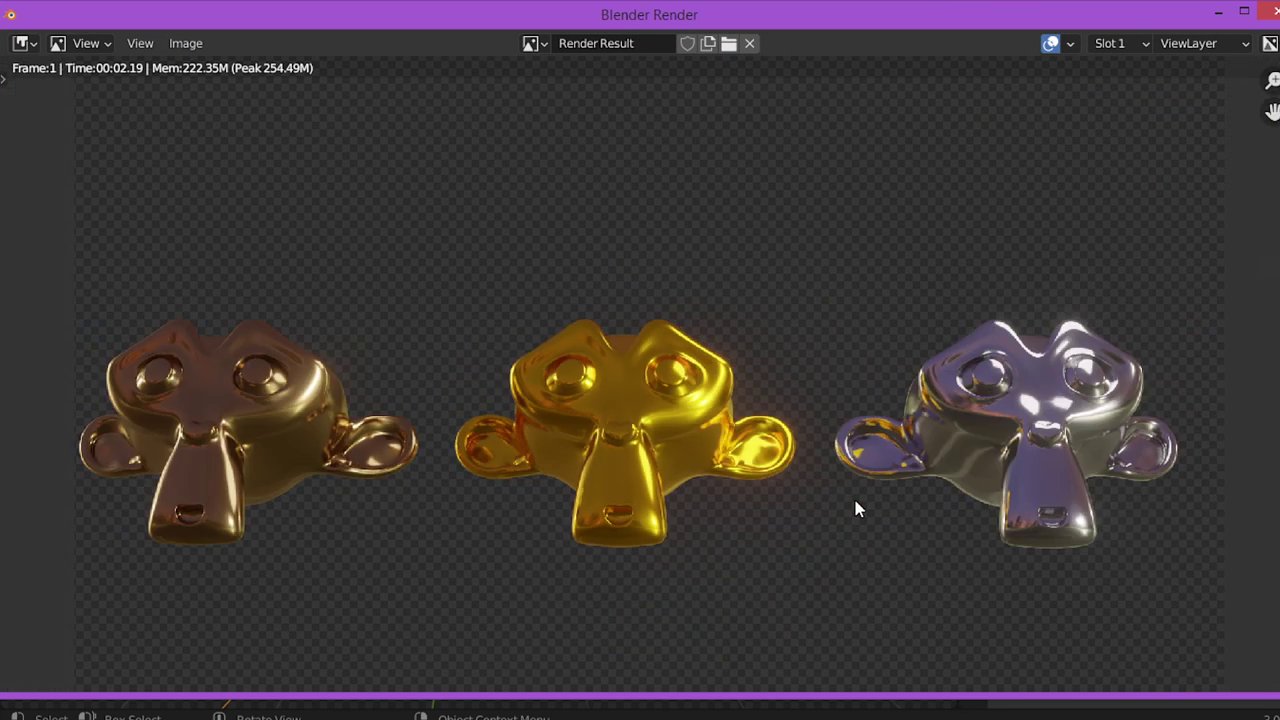